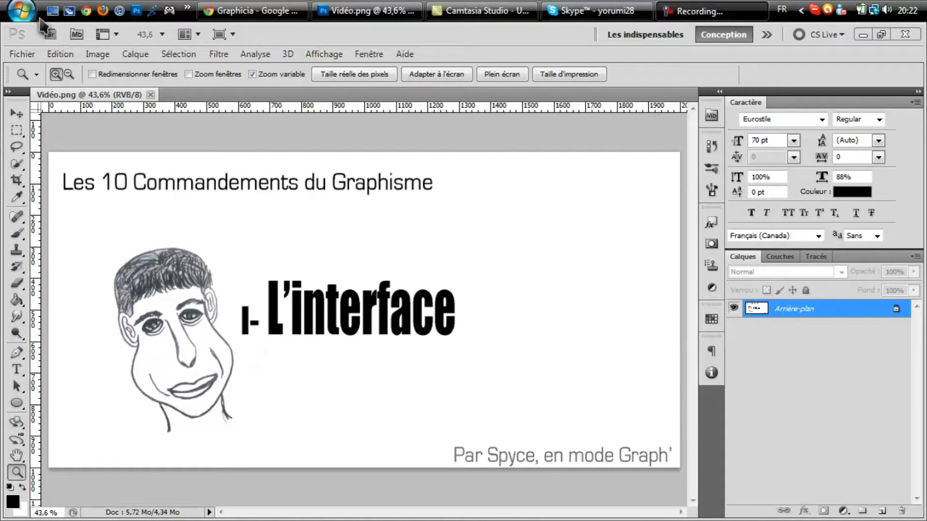
Step: Close Vidéo.png and create a new blank document 1000 pixels wide and 1000 pixels high
click(151, 95)
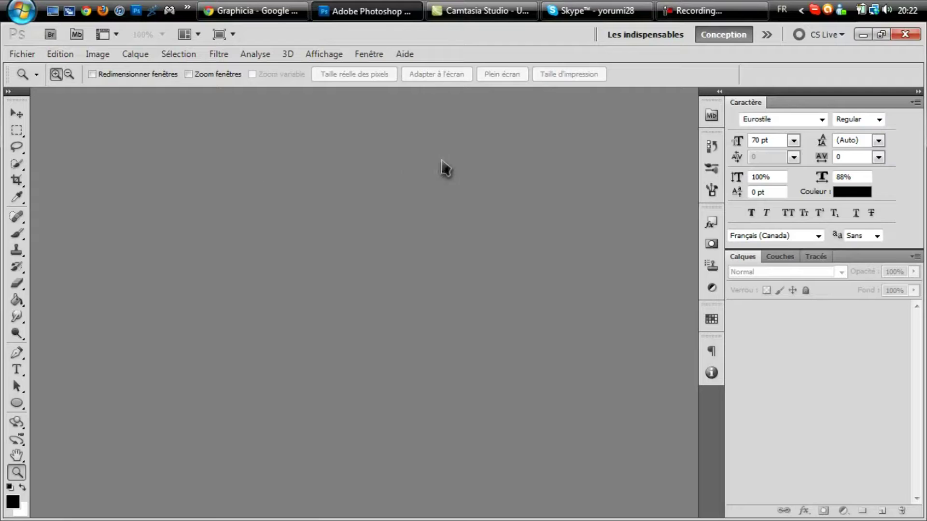
click(19, 55)
click(29, 69)
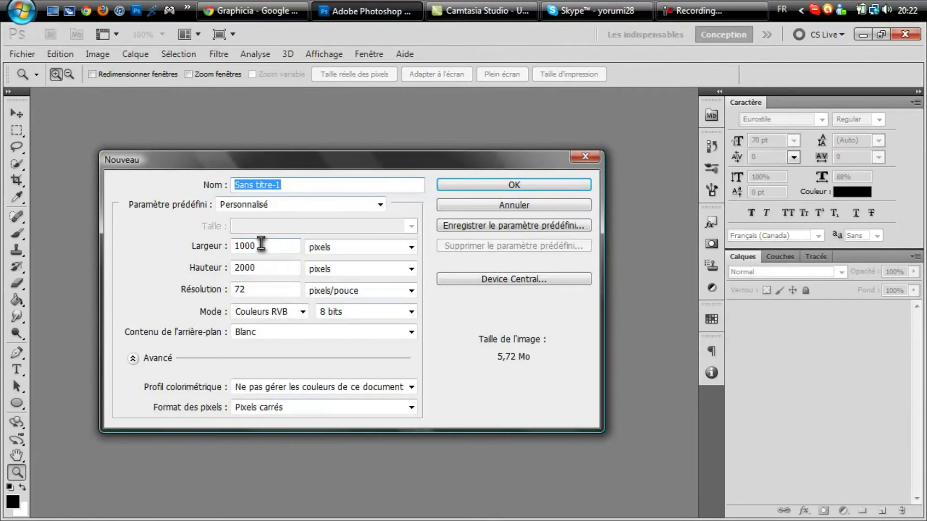
double_click(263, 268)
text(1000)
key(Return)
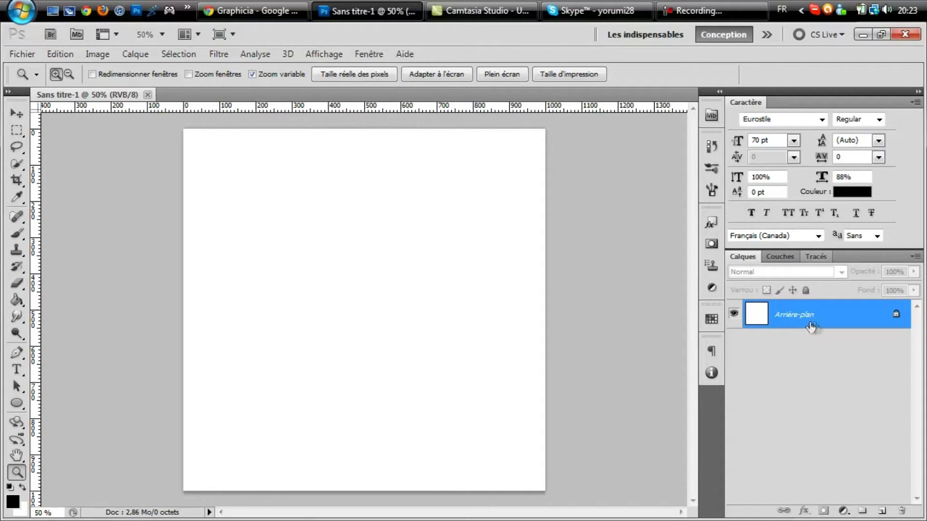
Step: Convert the locked background into a regular layer and brush a large black scribble on a new layer above it
double_click(895, 319)
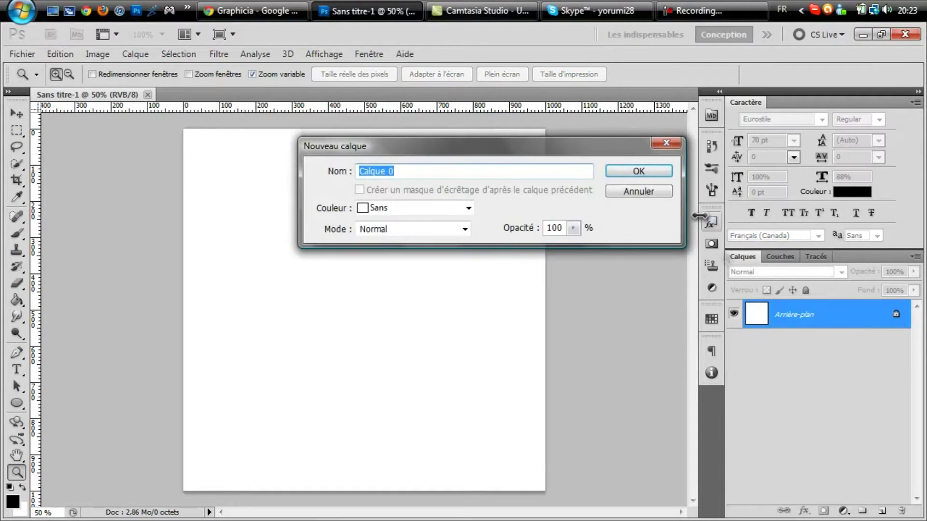
click(634, 170)
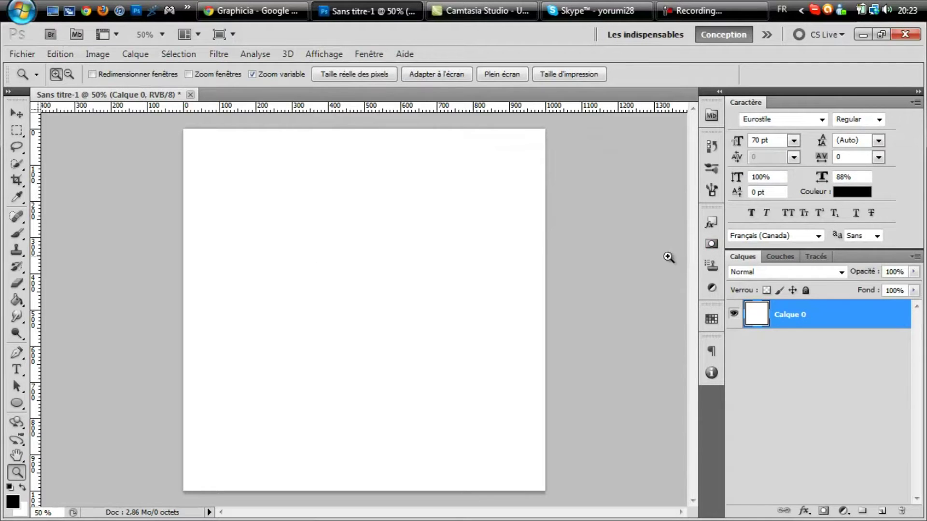
click(881, 510)
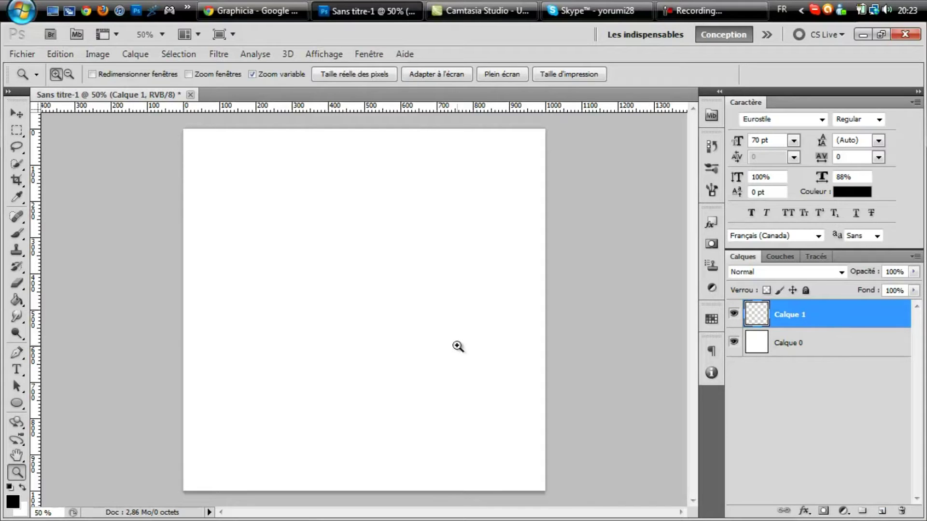
click(17, 233)
mouse_move(270, 200)
mouse_down()
mouse_move(329, 364)
mouse_move(439, 244)
mouse_move(381, 324)
mouse_move(511, 263)
mouse_up()
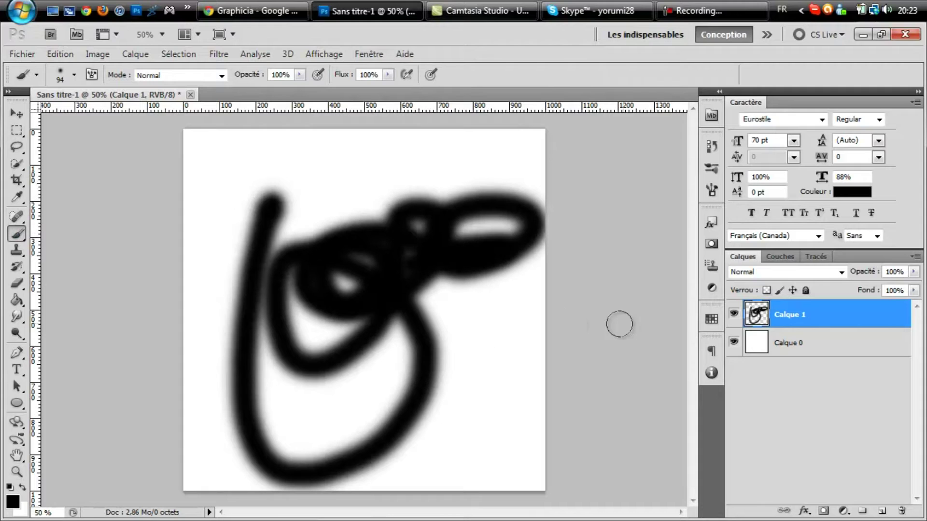
Step: Toggle the visibility of Calque 1 off and on to compare the canvas with and without its scribble
click(734, 315)
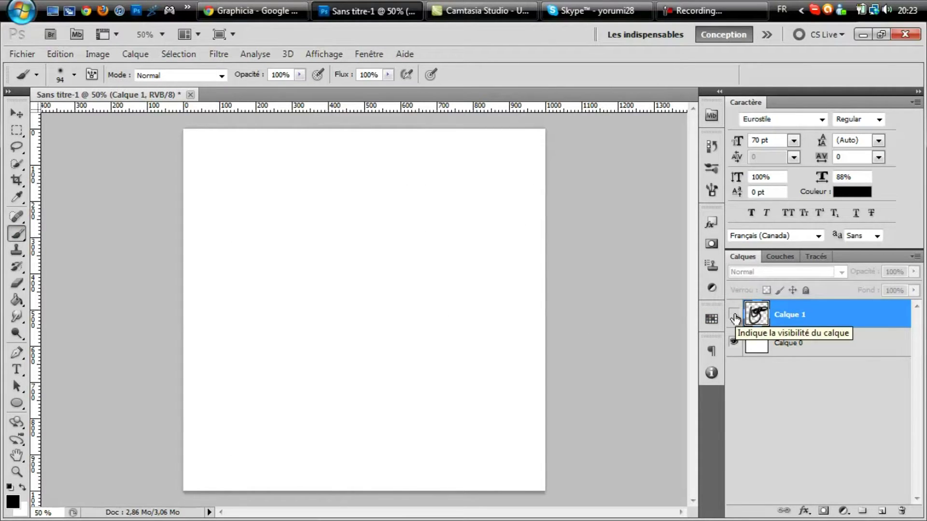
click(734, 314)
click(734, 314)
click(733, 315)
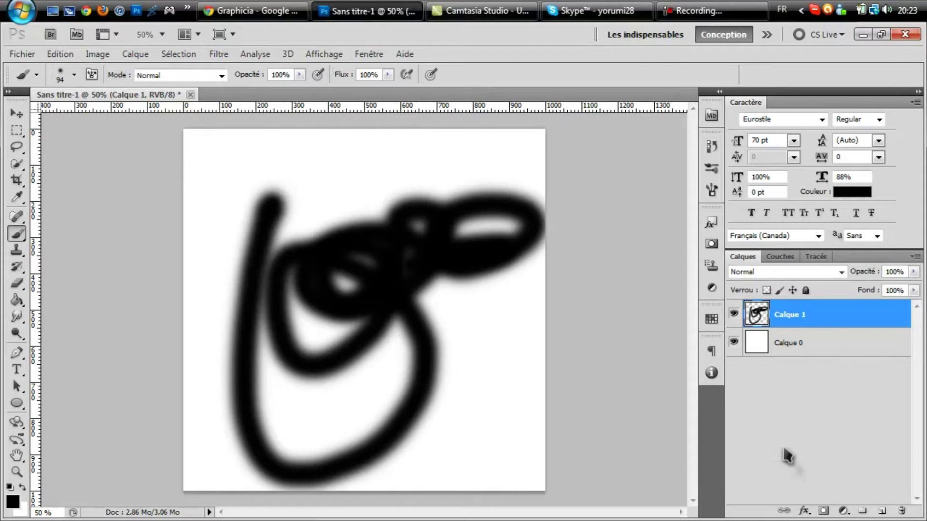
Step: Add another layer on top and brush a black scribble and a bright red scribble on it
click(881, 510)
mouse_move(275, 182)
mouse_down()
mouse_move(367, 241)
mouse_move(357, 429)
mouse_up()
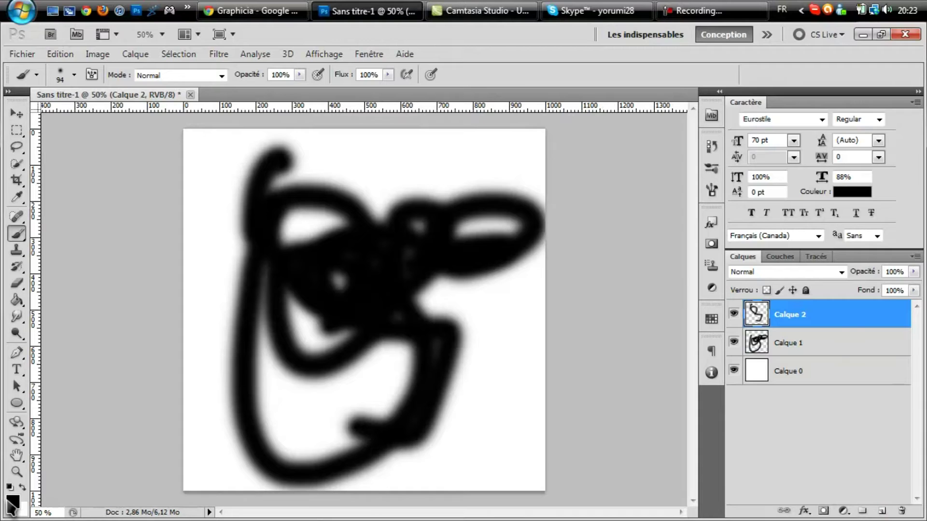
click(13, 502)
click(621, 259)
click(619, 229)
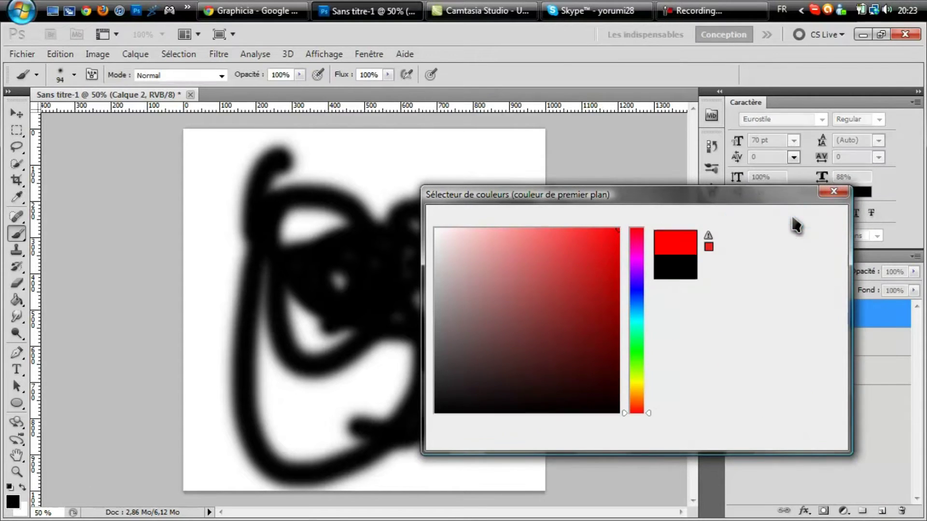
click(792, 217)
mouse_move(231, 213)
mouse_down()
mouse_move(339, 200)
mouse_move(410, 218)
mouse_move(344, 423)
mouse_move(409, 381)
mouse_move(359, 260)
mouse_move(425, 283)
mouse_up()
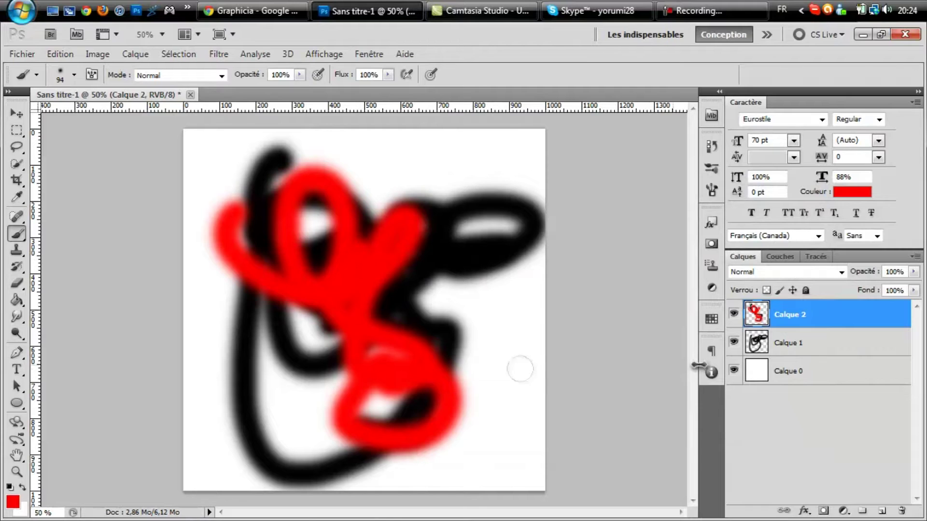
Step: Hide and reshow Calque 2, and move it below Calque 1 in the layer order
click(734, 317)
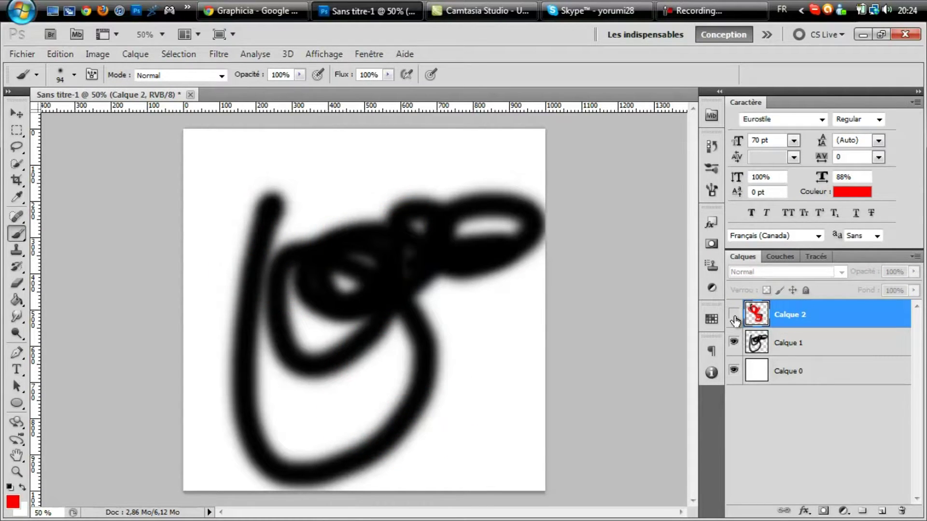
click(734, 319)
drag(827, 320, 824, 356)
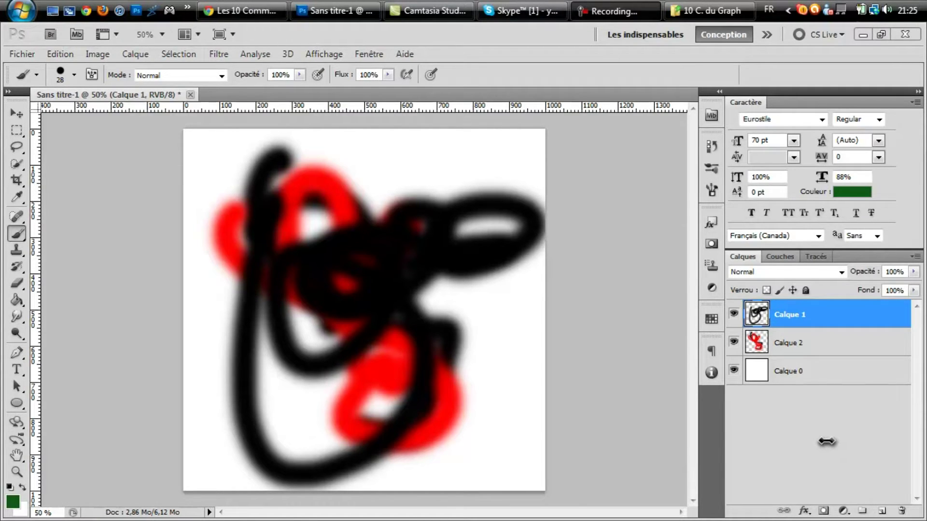
click(819, 440)
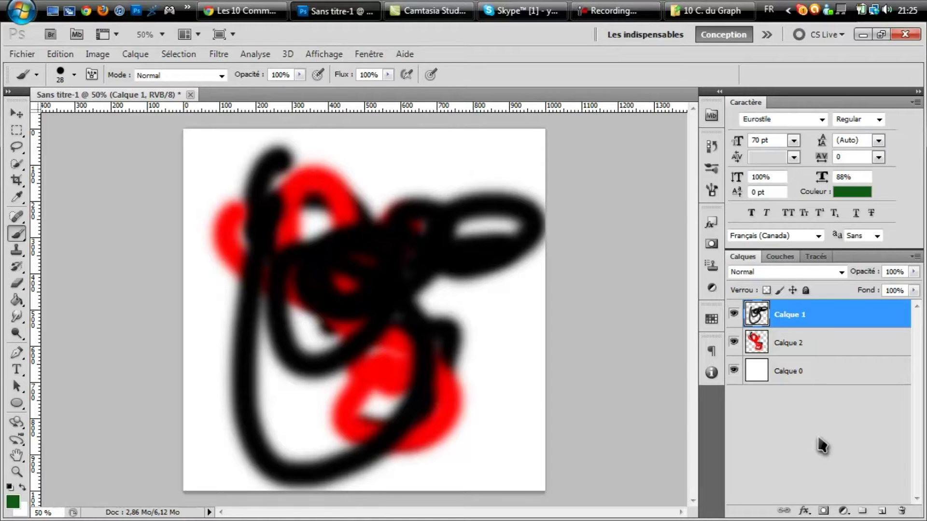
Step: Try a Gradient Overlay at 49% opacity on Calque 1, preview Satin with it, and discard the layer style
click(804, 511)
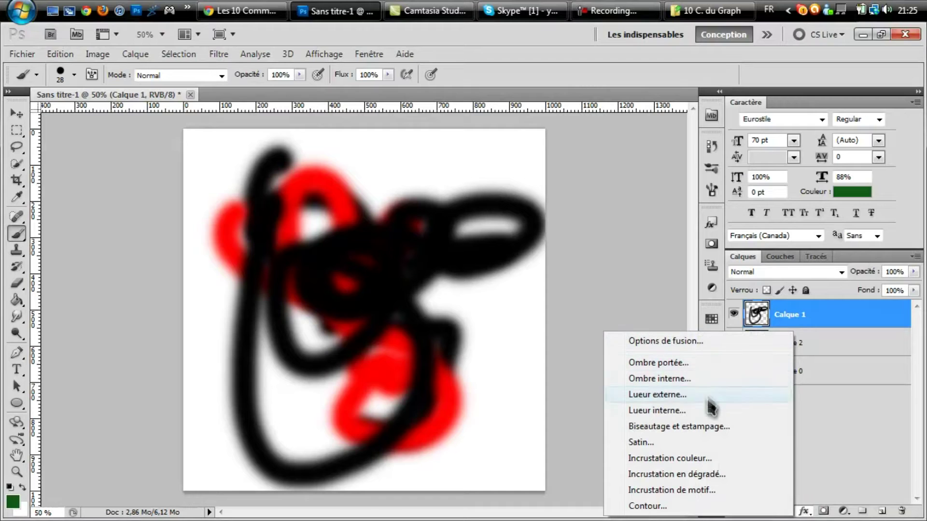
click(723, 477)
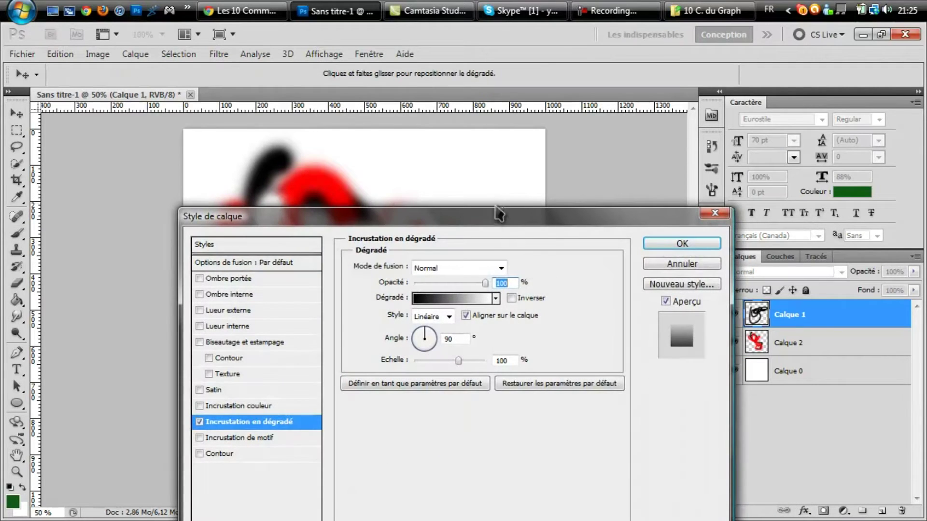
drag(499, 214, 831, 150)
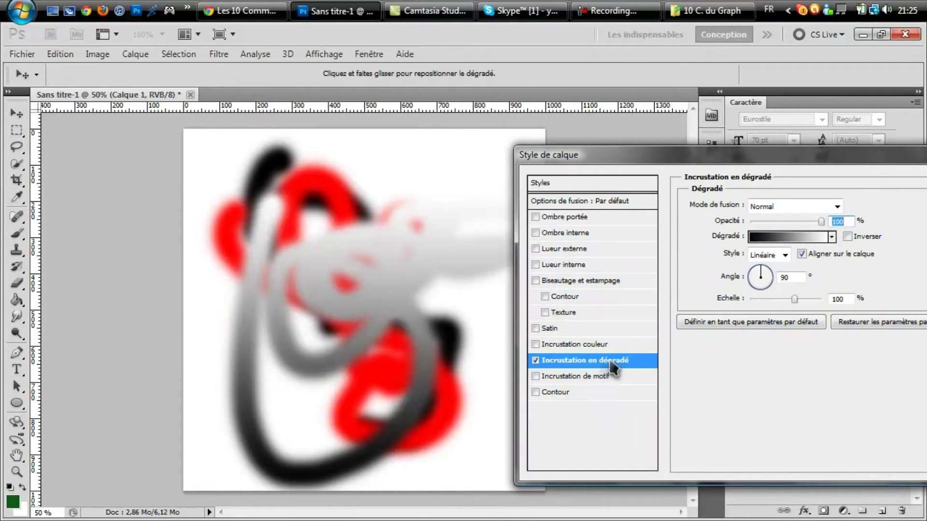
drag(696, 155, 609, 157)
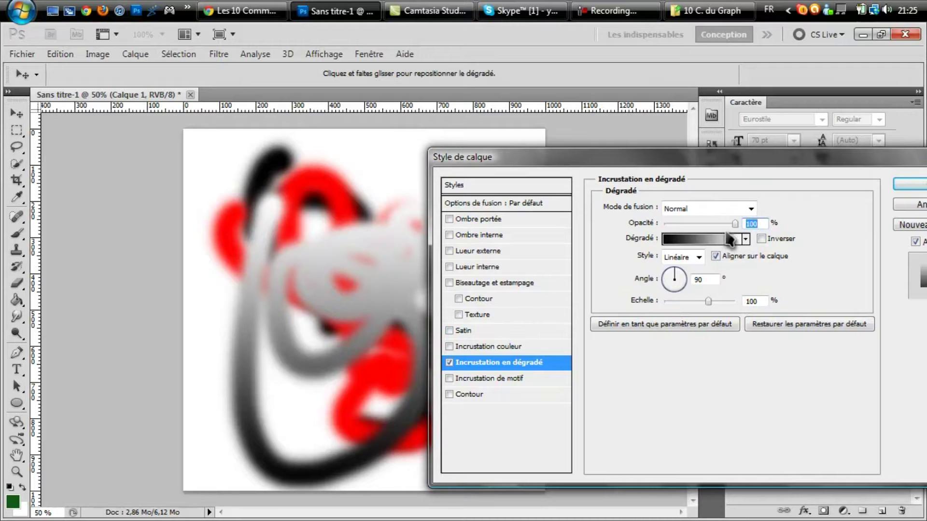
text(49)
click(449, 331)
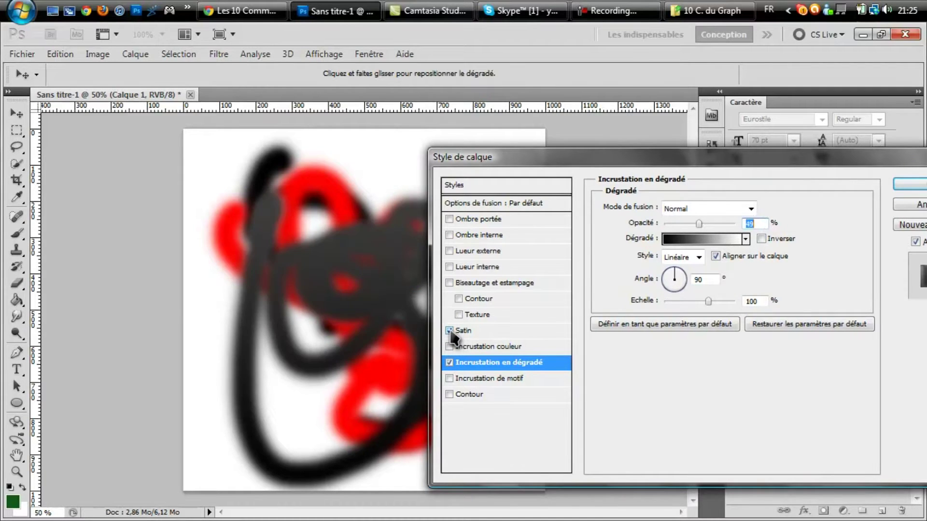
click(449, 331)
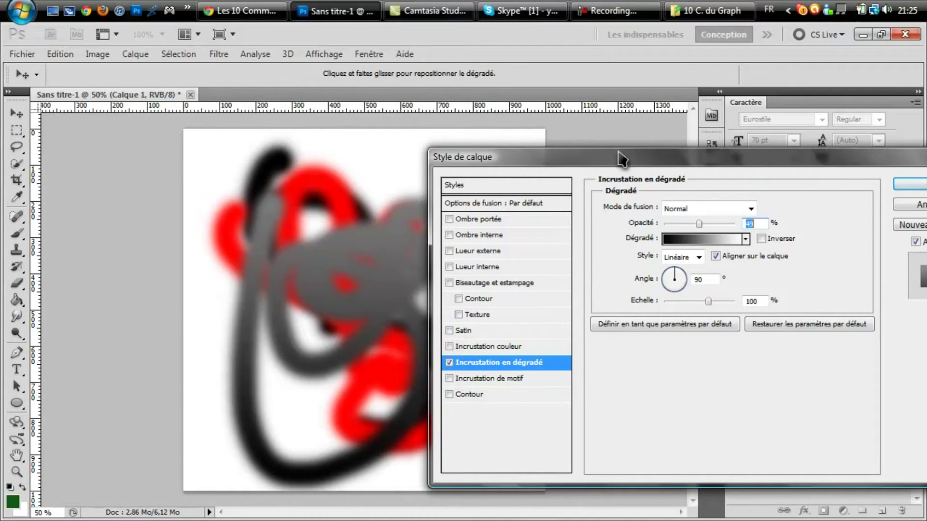
drag(617, 155, 303, 158)
click(618, 206)
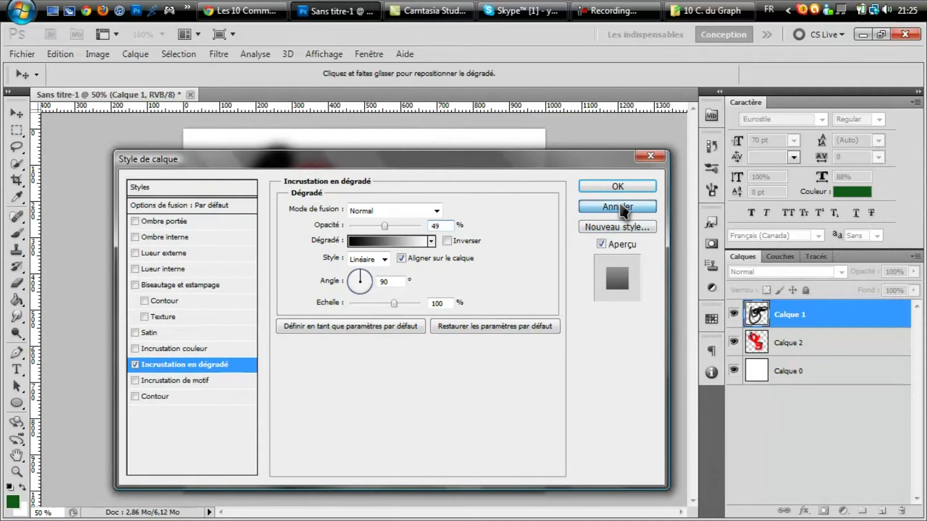
Step: Try a Gradient Overlay on Calque 2 and discard the layer style
click(820, 348)
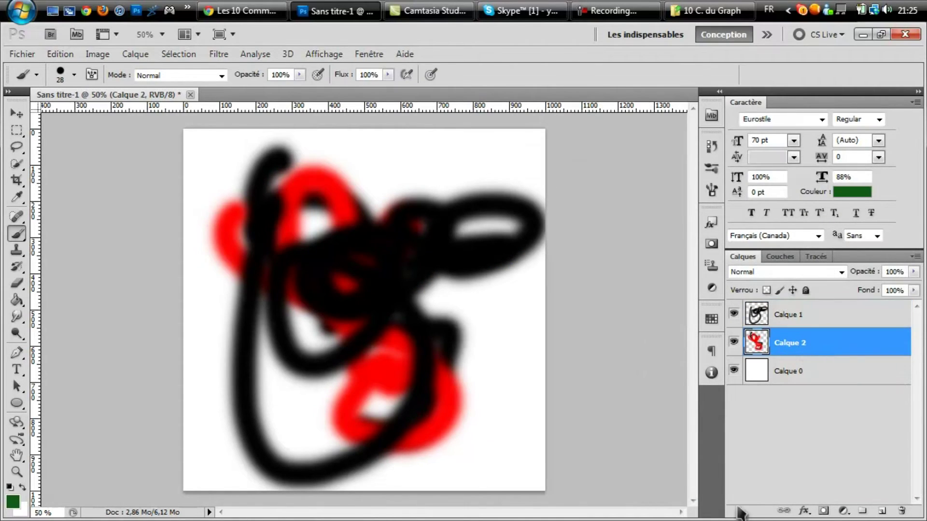
click(806, 513)
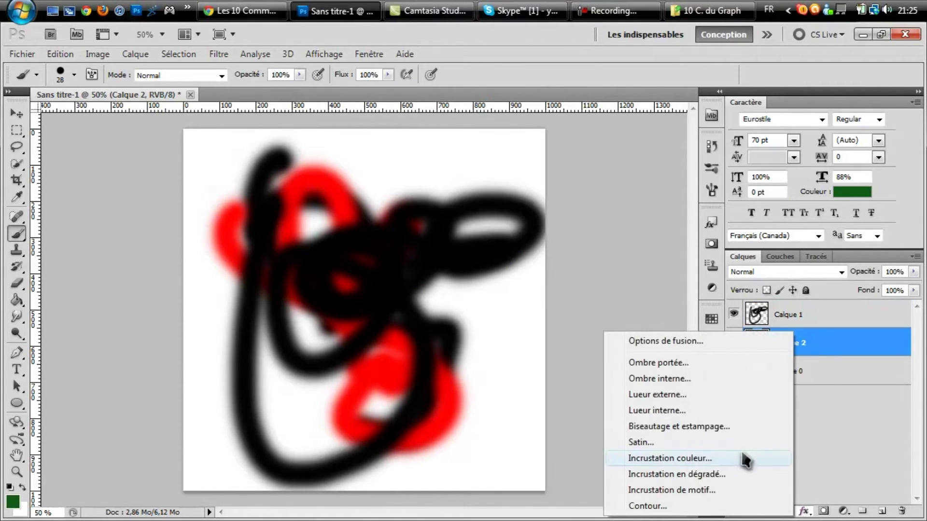
click(716, 475)
drag(417, 106, 461, 116)
click(654, 153)
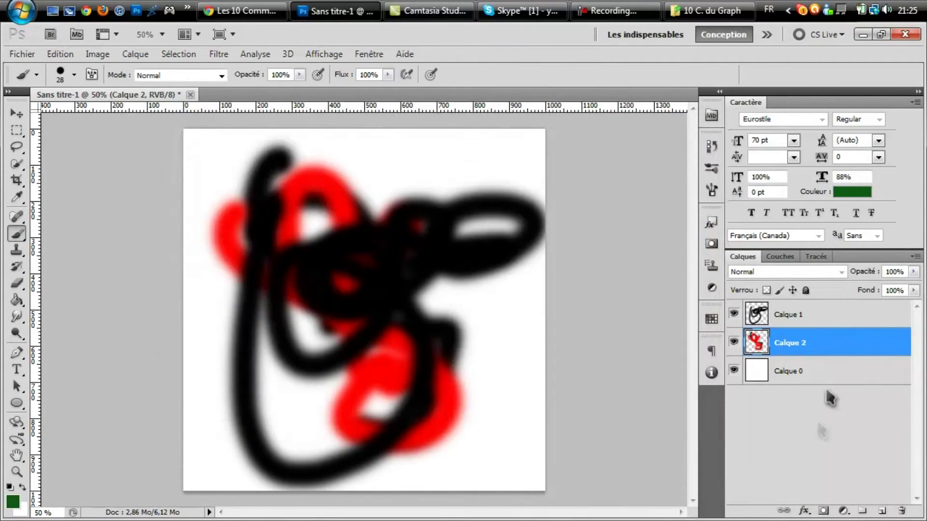
Step: Add a layer mask to Calque 1 and paint it black with an 82 px brush to hide the scribble's right end
click(813, 316)
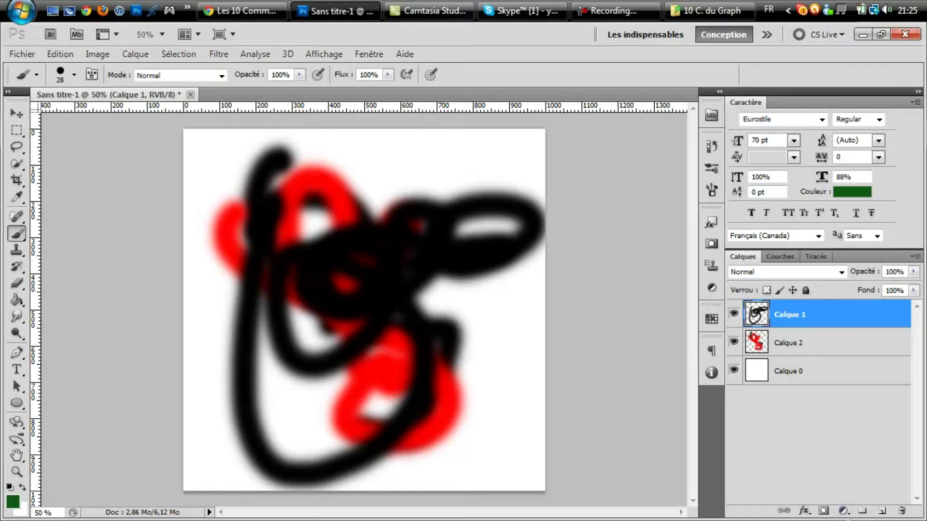
click(823, 512)
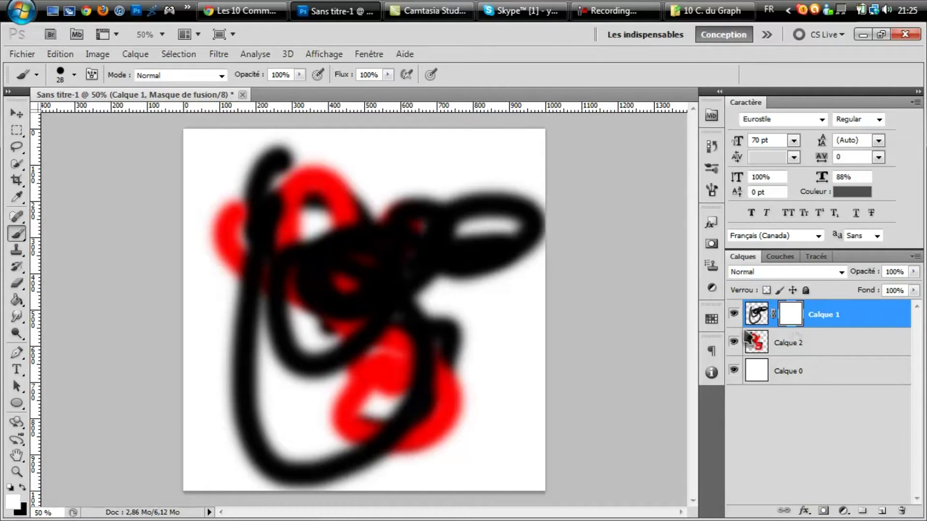
click(21, 487)
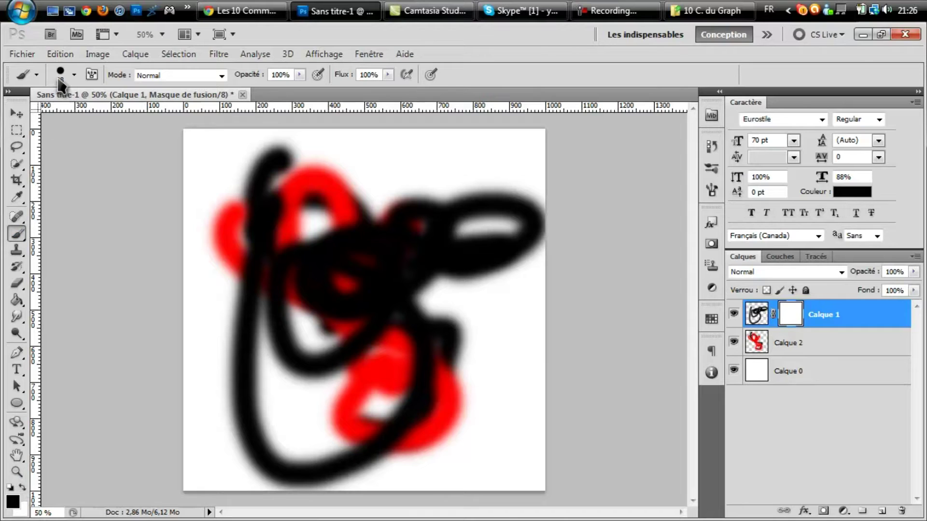
click(74, 74)
key(Return)
drag(517, 165, 425, 338)
mouse_move(521, 99)
mouse_down()
mouse_move(488, 365)
mouse_move(498, 265)
mouse_move(537, 199)
mouse_move(539, 172)
mouse_move(507, 274)
mouse_move(484, 283)
mouse_move(541, 182)
mouse_move(465, 277)
mouse_move(479, 289)
mouse_move(578, 217)
mouse_move(511, 265)
mouse_up()
Step: Paint white over the hidden area of Calque 1's mask to restore the scribble's right end
click(22, 488)
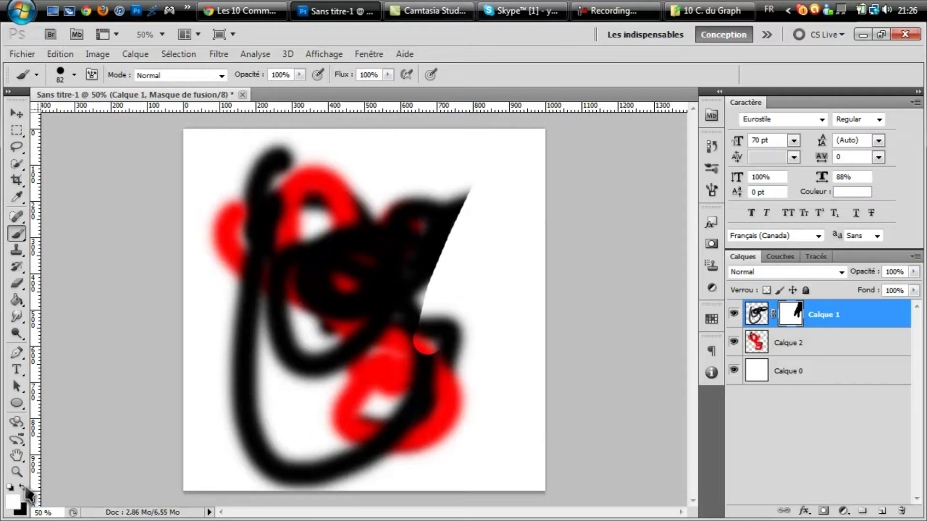
mouse_move(501, 96)
mouse_down()
mouse_move(458, 271)
mouse_move(517, 97)
mouse_up()
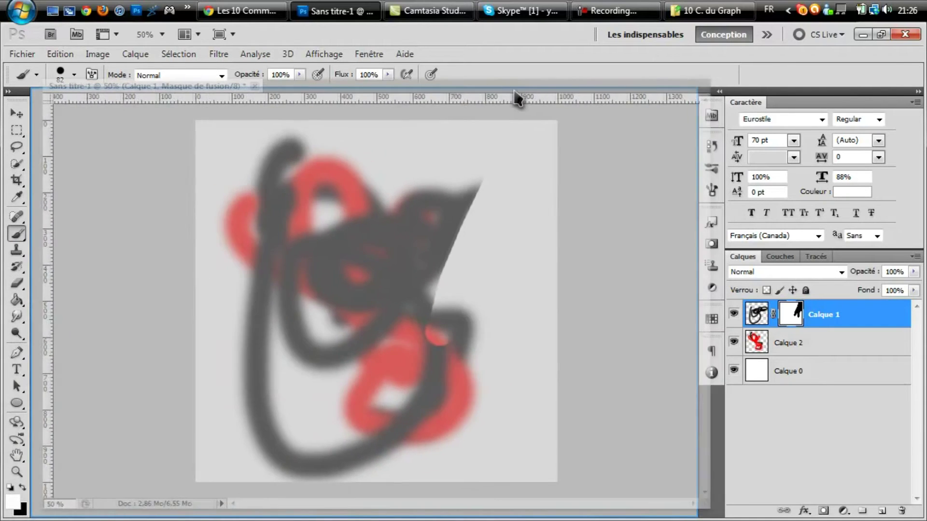
mouse_move(472, 150)
mouse_down()
mouse_move(455, 314)
mouse_move(485, 227)
mouse_move(480, 303)
mouse_move(519, 203)
mouse_move(477, 214)
mouse_up()
drag(528, 261, 534, 186)
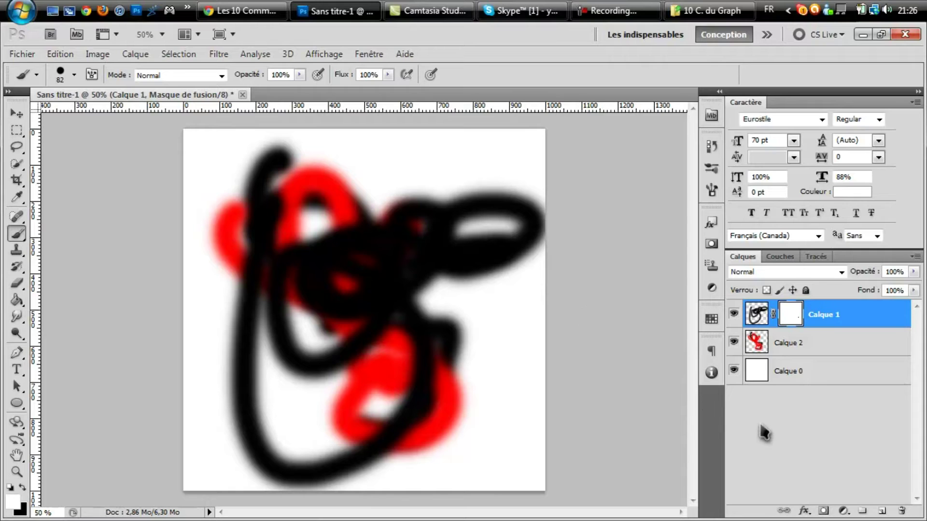
Step: Add a gradient map adjustment layer above Calque 1 using the "Bleu, rouge, jaune" preset gradient
click(842, 512)
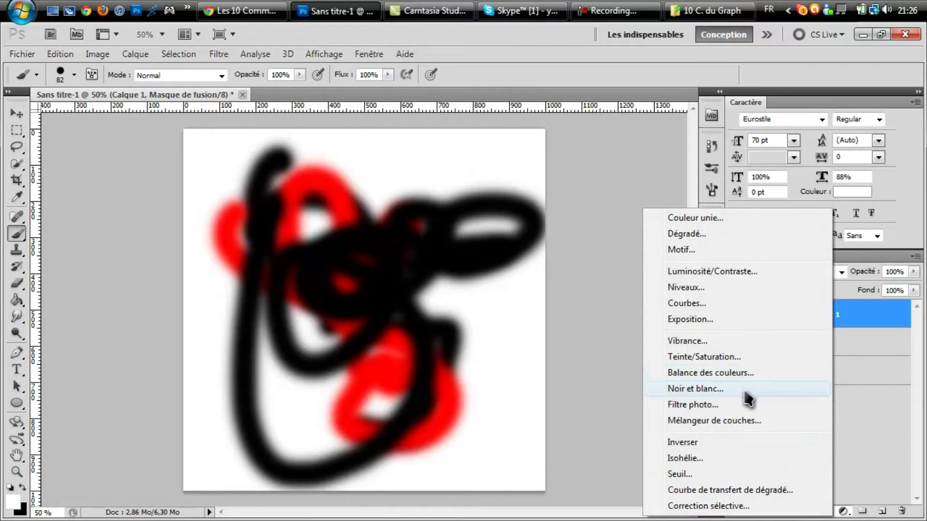
click(755, 491)
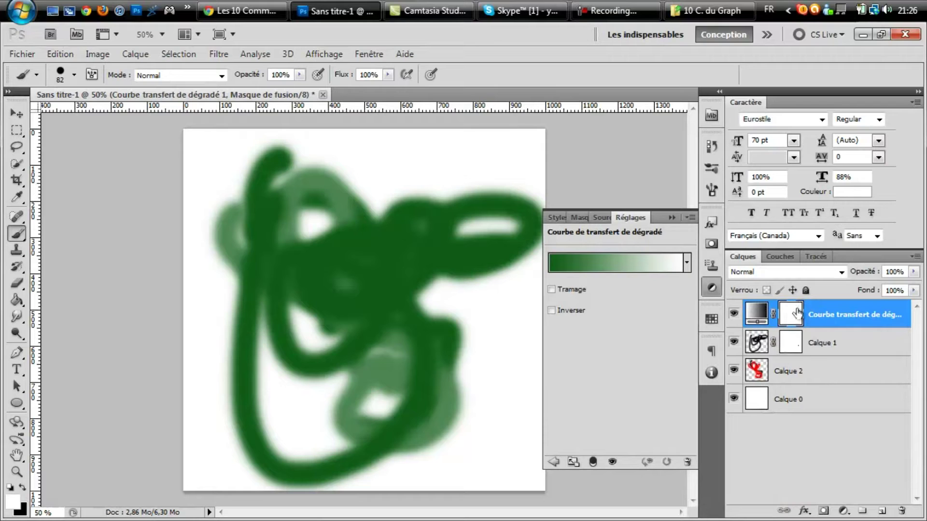
click(627, 262)
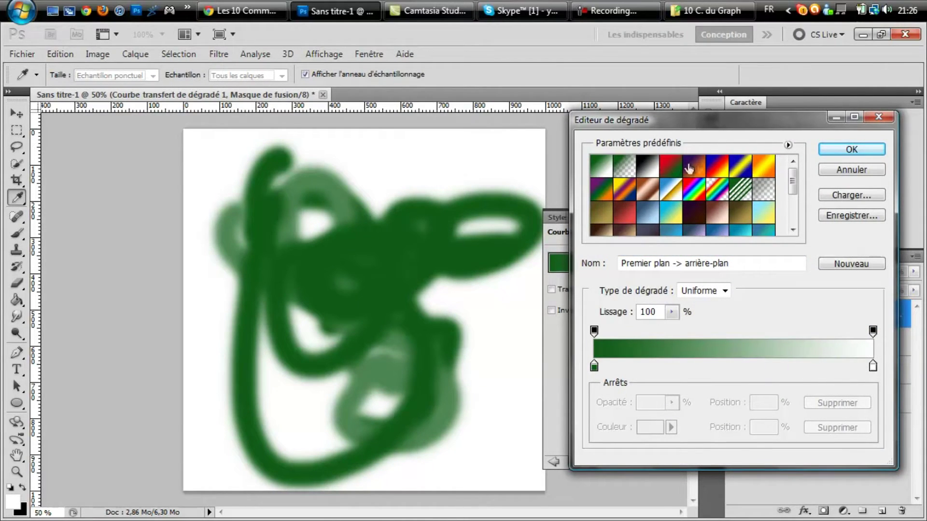
click(716, 170)
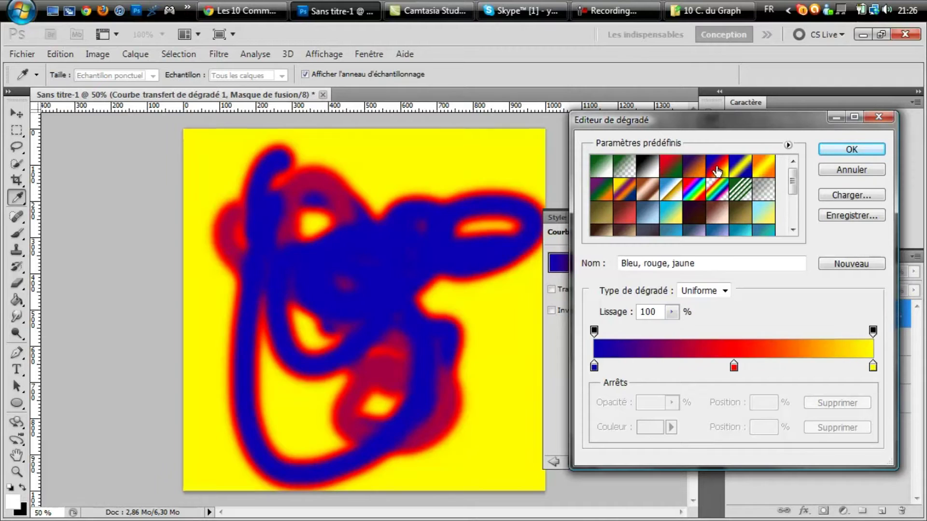
click(837, 154)
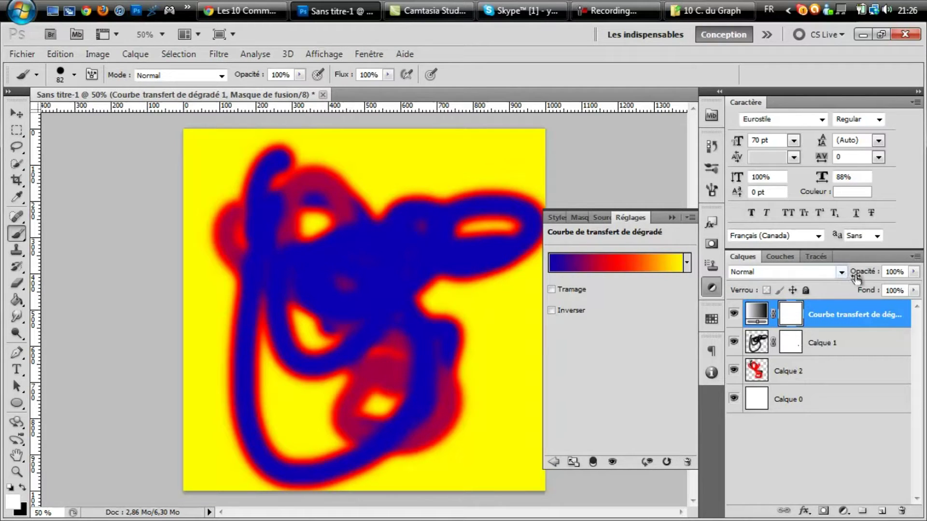
Step: Create a new layer above the gradient map and paint a green zigzag on it with the 82 px brush
click(880, 512)
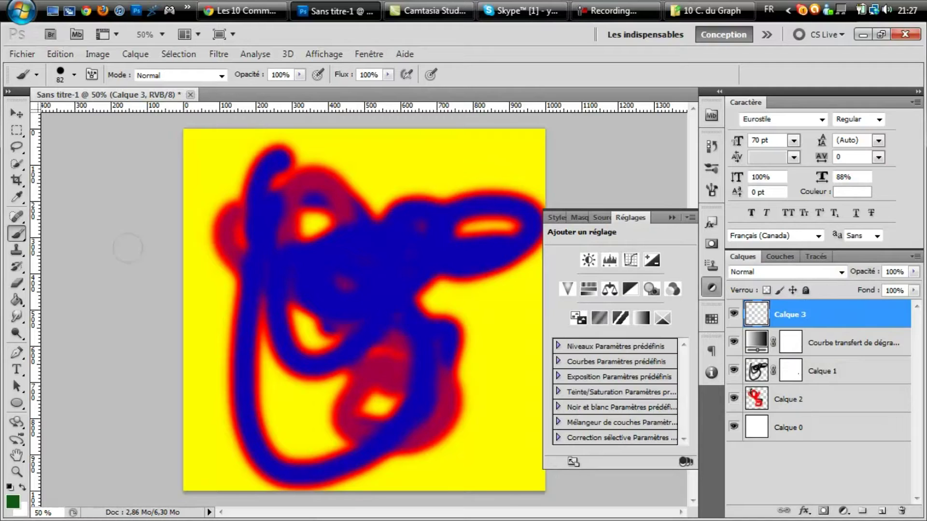
mouse_move(278, 232)
mouse_down()
mouse_move(298, 336)
mouse_move(509, 276)
mouse_move(267, 314)
mouse_move(299, 305)
mouse_up()
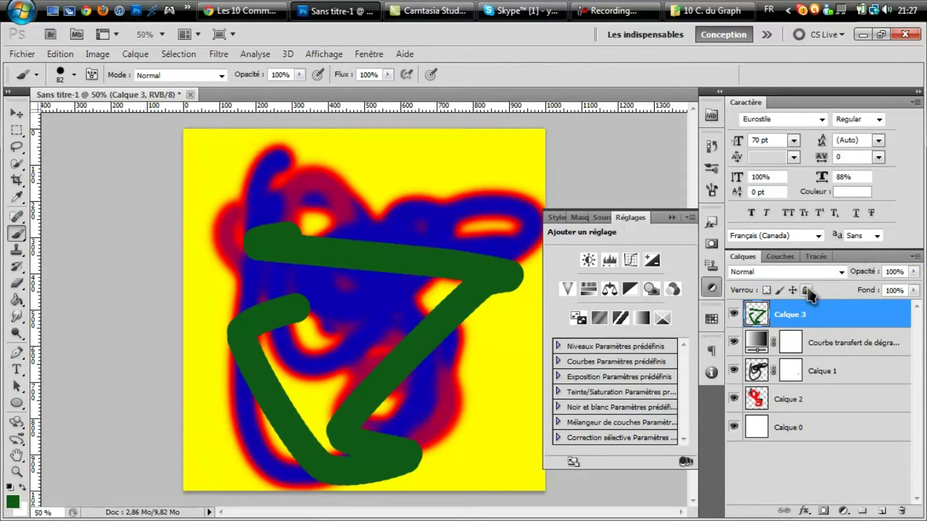
Step: Hide Calque 3 and the gradient map adjustment layer, and make Calque 1 the active layer
click(733, 315)
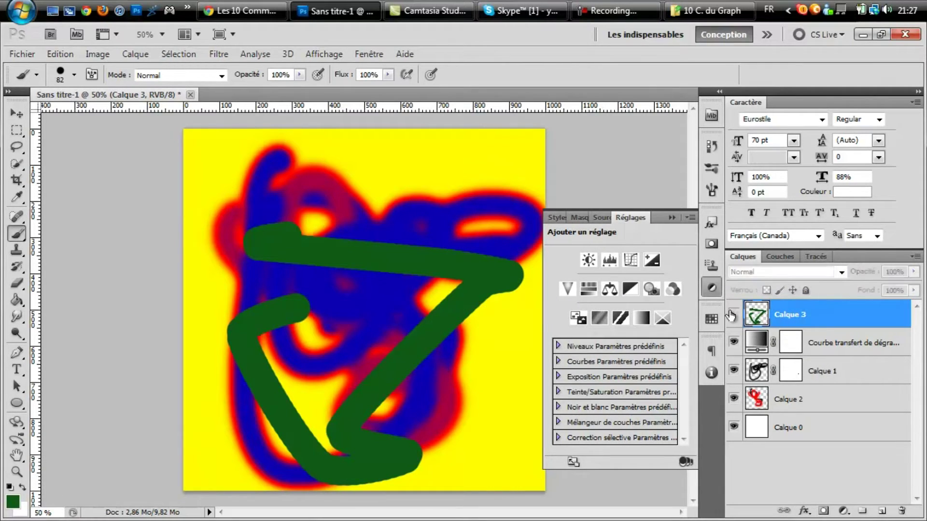
click(827, 342)
click(734, 343)
click(820, 370)
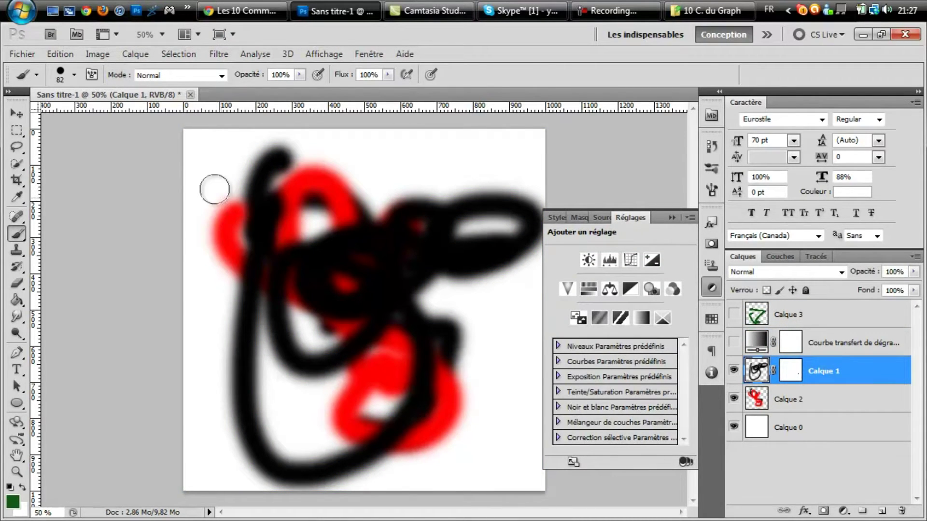
click(97, 53)
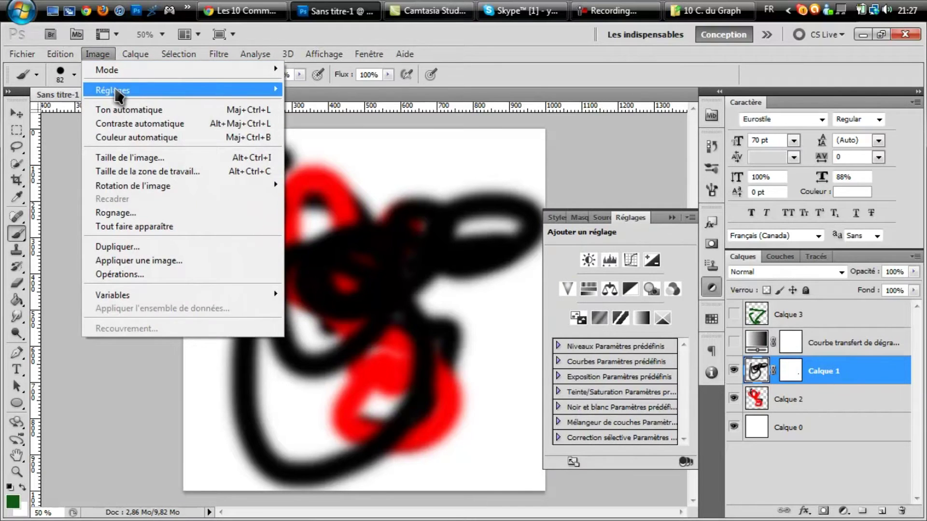
mouse_move(115, 87)
click(406, 295)
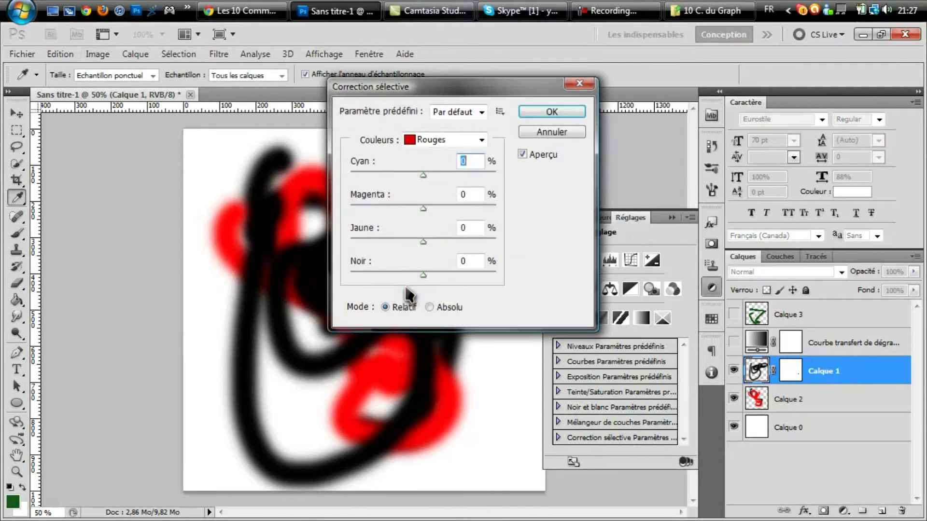
click(545, 133)
Step: Apply a gradient map directly to Calque 1's pixels using the "Bleu, jaune, bleu" preset gradient
click(97, 53)
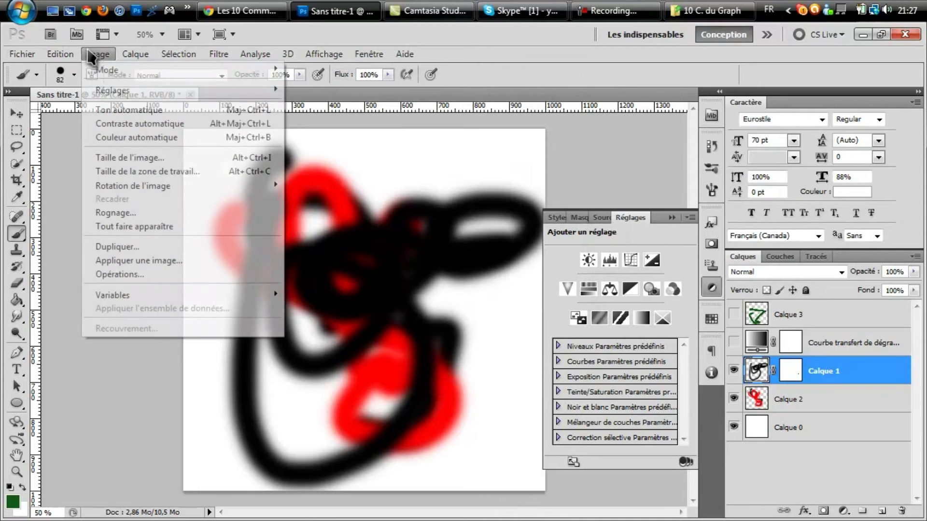
mouse_move(161, 100)
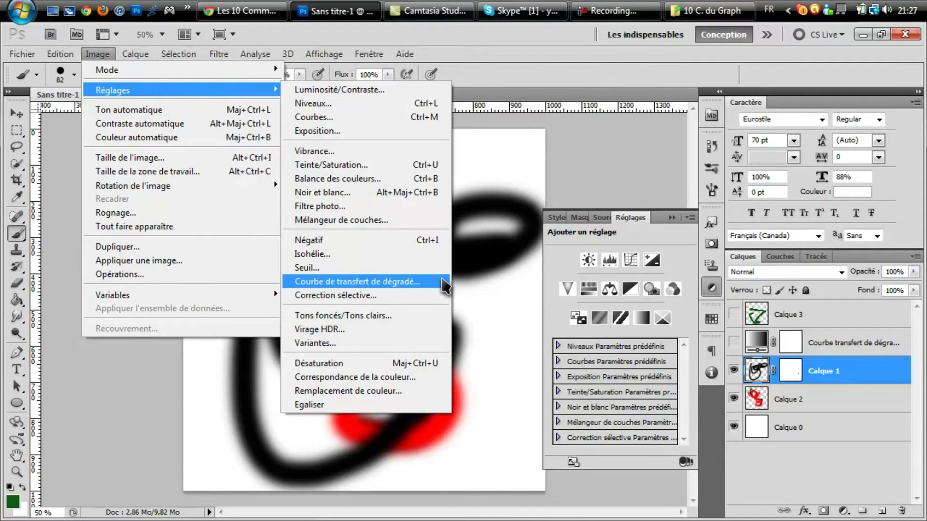
click(436, 282)
click(379, 177)
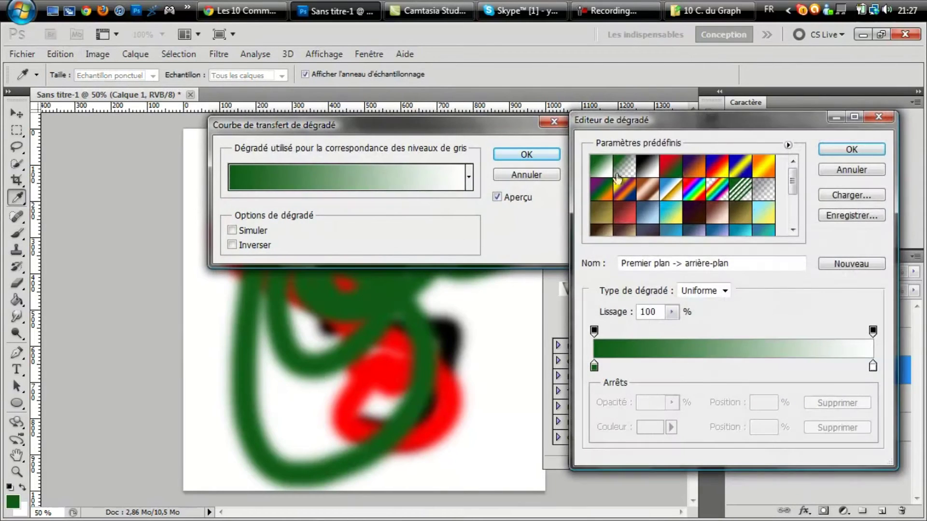
click(699, 170)
click(729, 172)
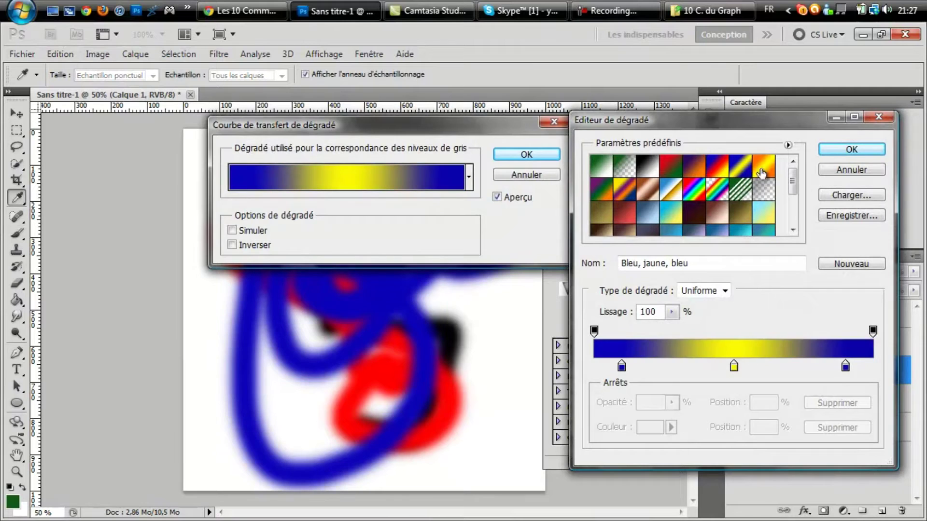
click(851, 150)
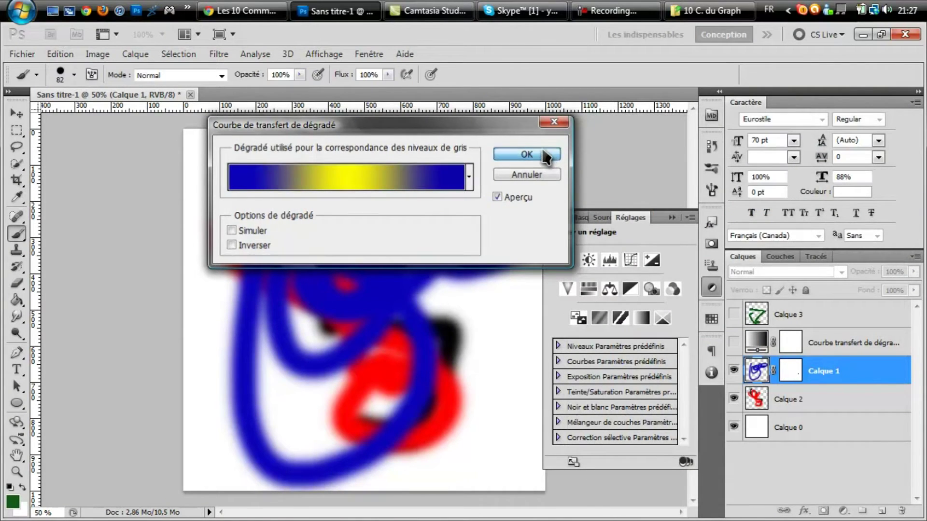
click(547, 154)
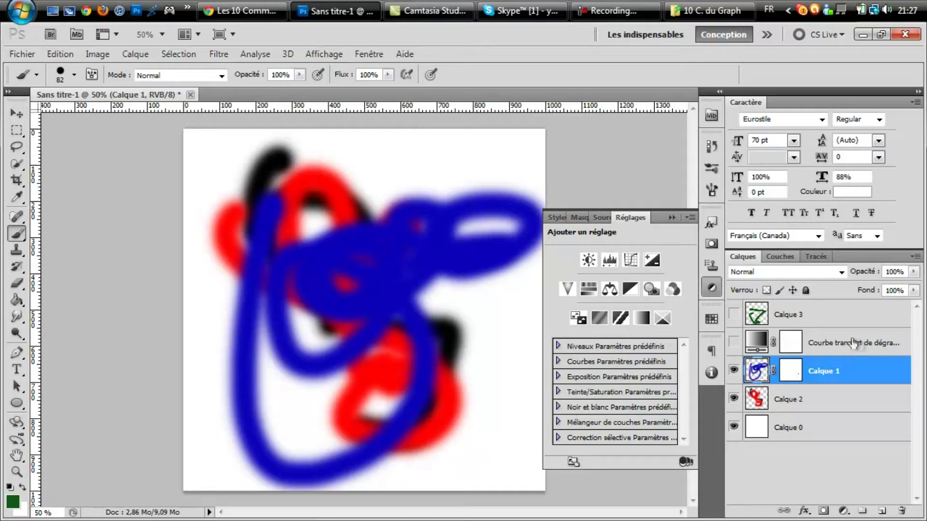
Step: Switch Calque 1's visibility off and on, and show the gradient map adjustment layer and Calque 3 again
click(734, 371)
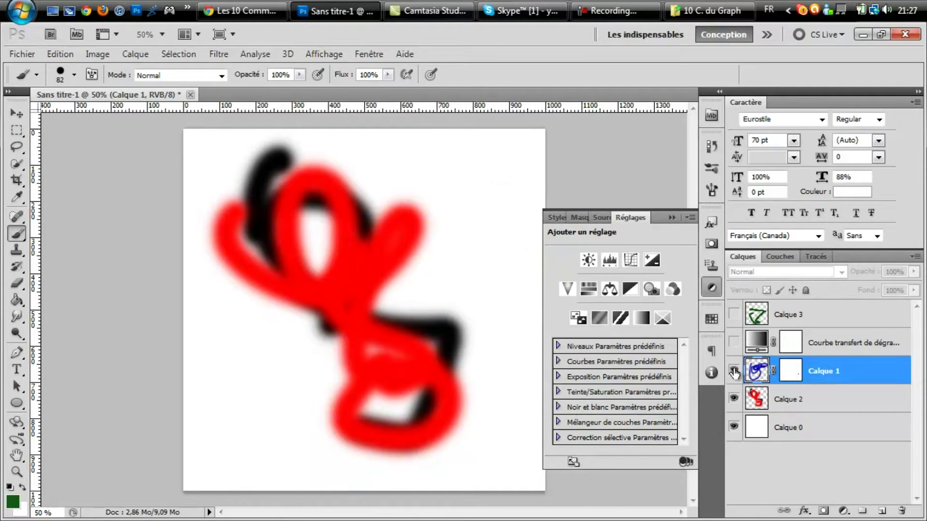
click(734, 371)
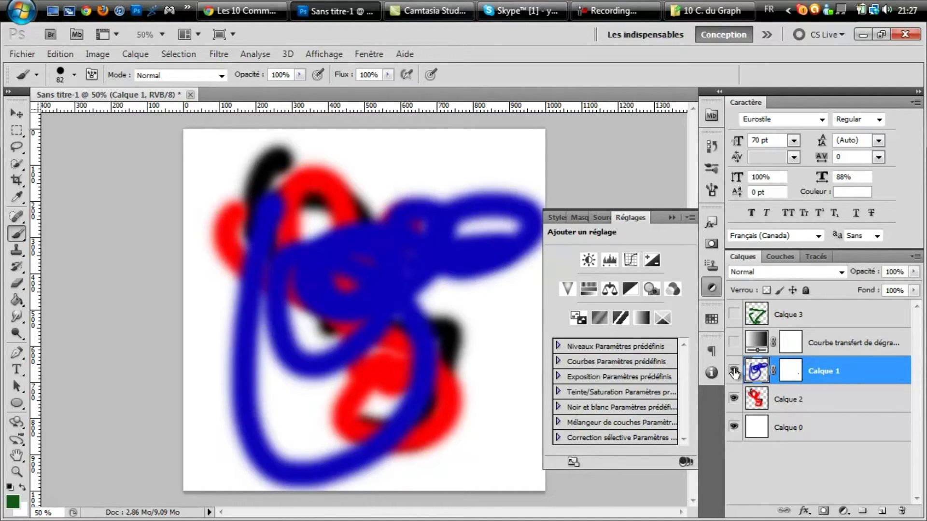
click(734, 342)
click(734, 315)
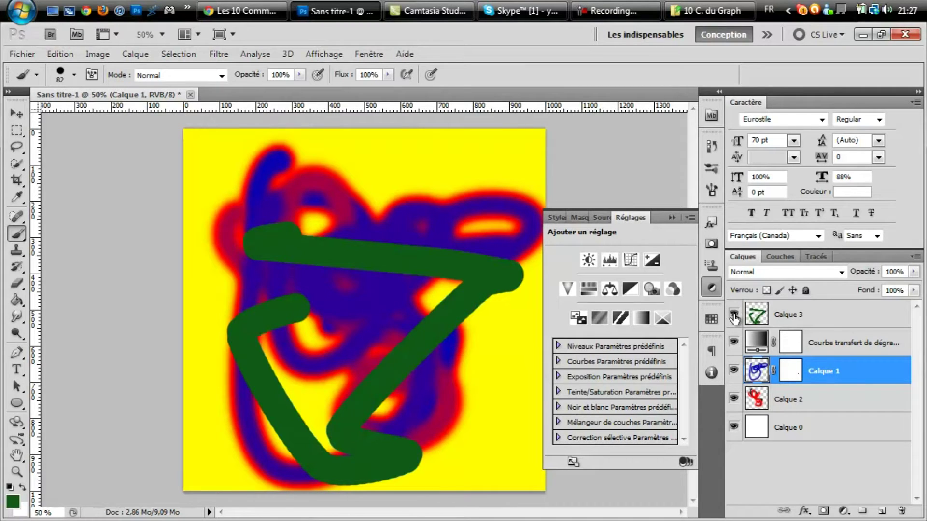
Step: Create a layer group above Calque 3 and name it "Interface"
click(844, 312)
click(862, 511)
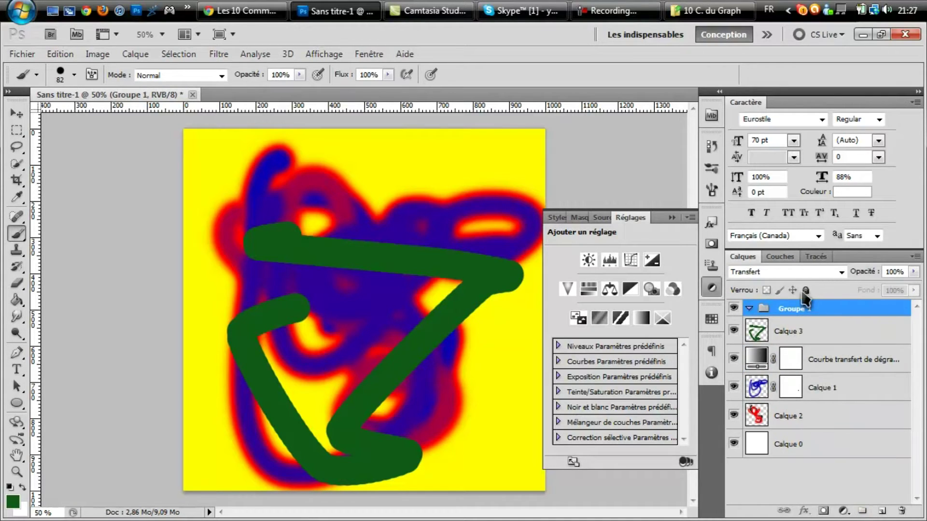
double_click(790, 307)
text(Interface)
key(Return)
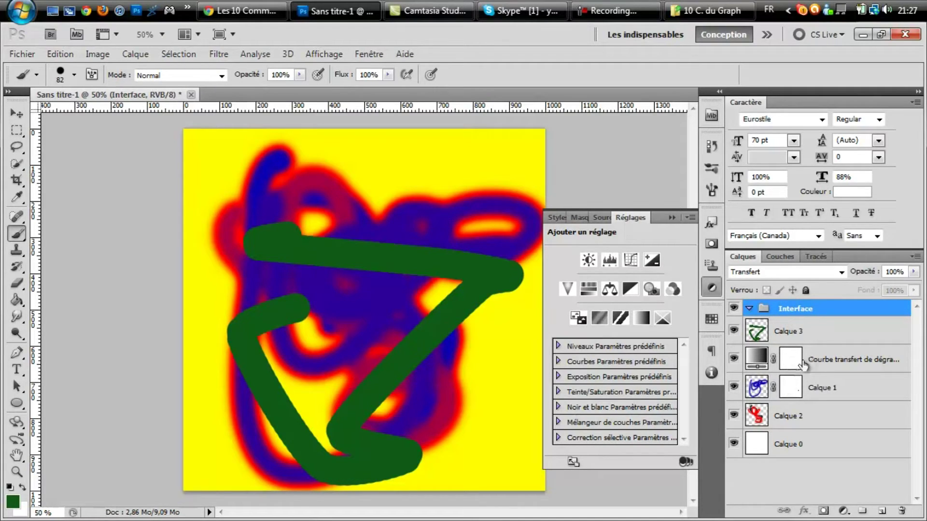
Step: Select Calque 3, the gradient map layer, Calque 1 and Calque 2 together and move them into the Interface group
click(821, 344)
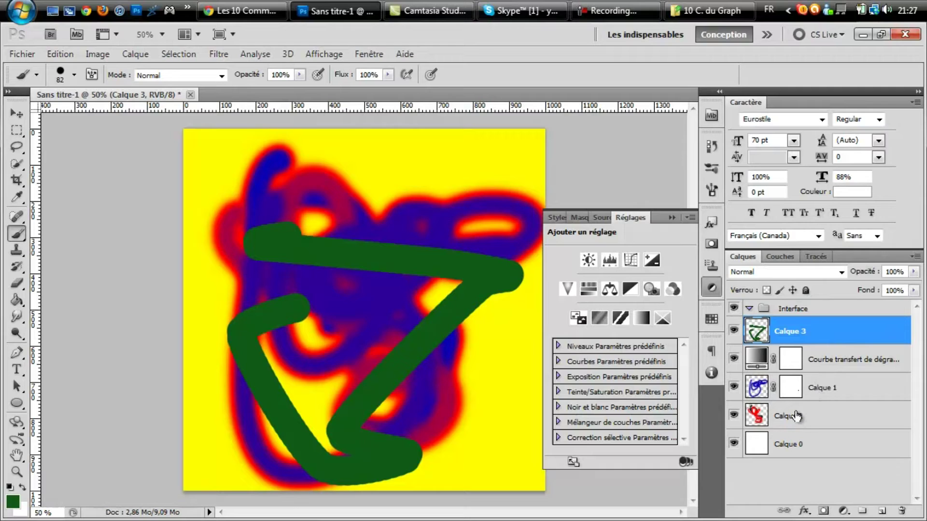
shift+click(817, 417)
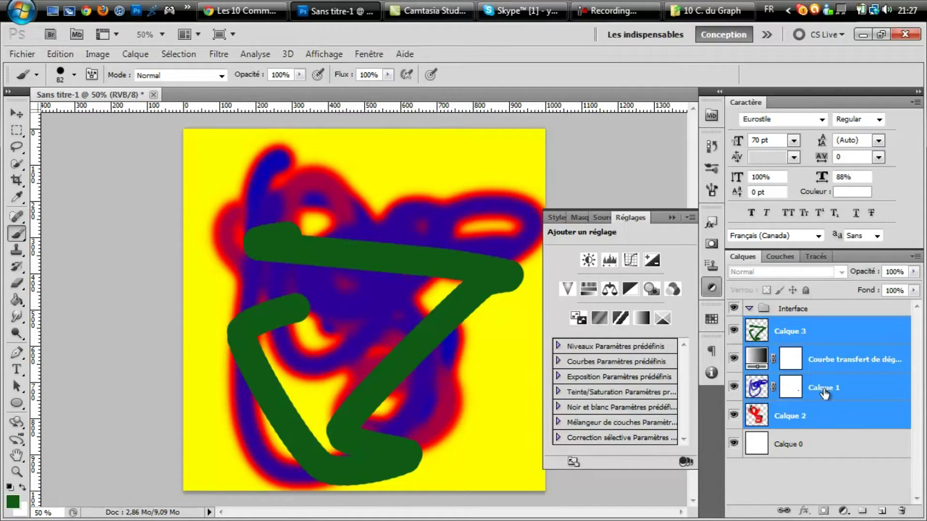
click(842, 347)
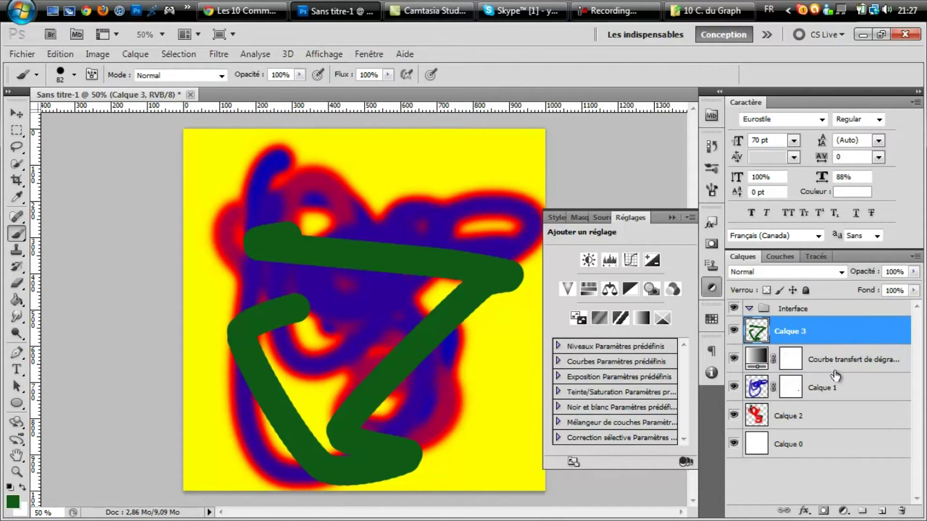
ctrl+click(838, 386)
ctrl+click(834, 418)
ctrl+click(837, 362)
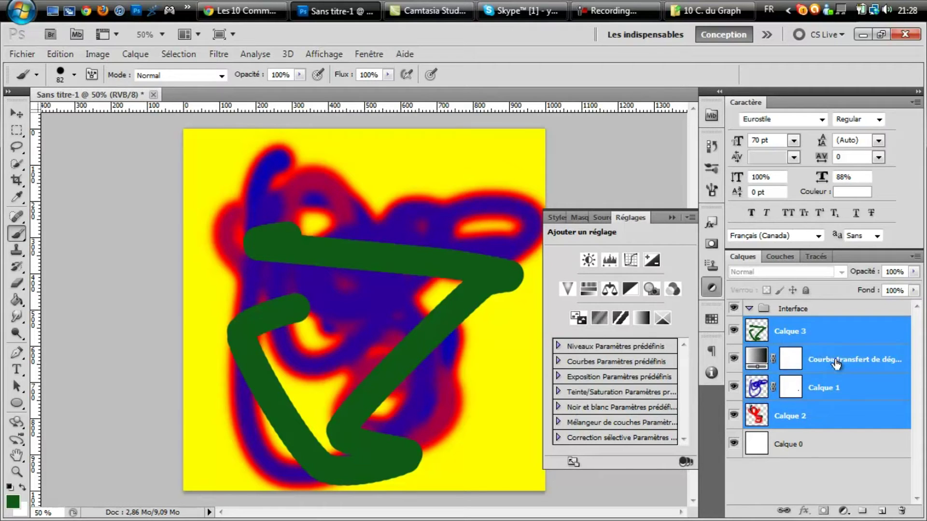
drag(838, 350, 830, 312)
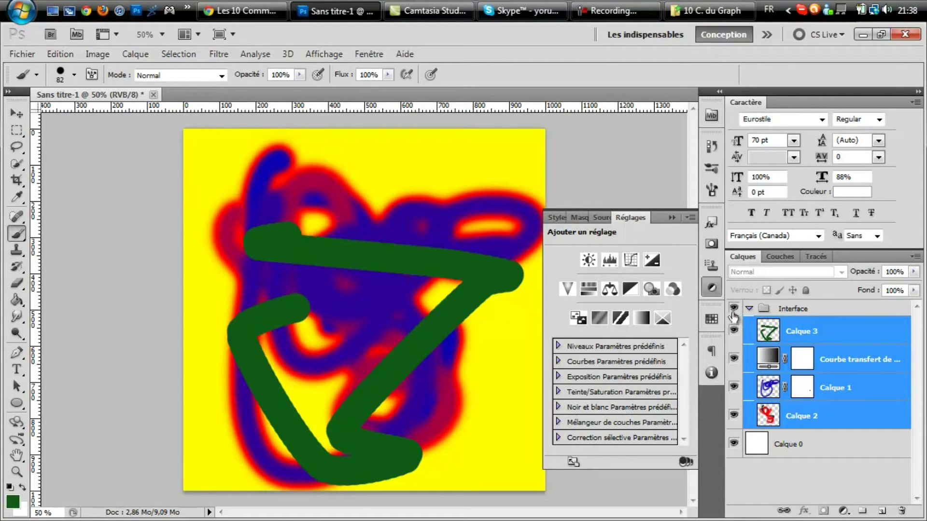
Step: Select the Interface group and switch its visibility off and on twice to compare the canvas
click(815, 338)
click(815, 314)
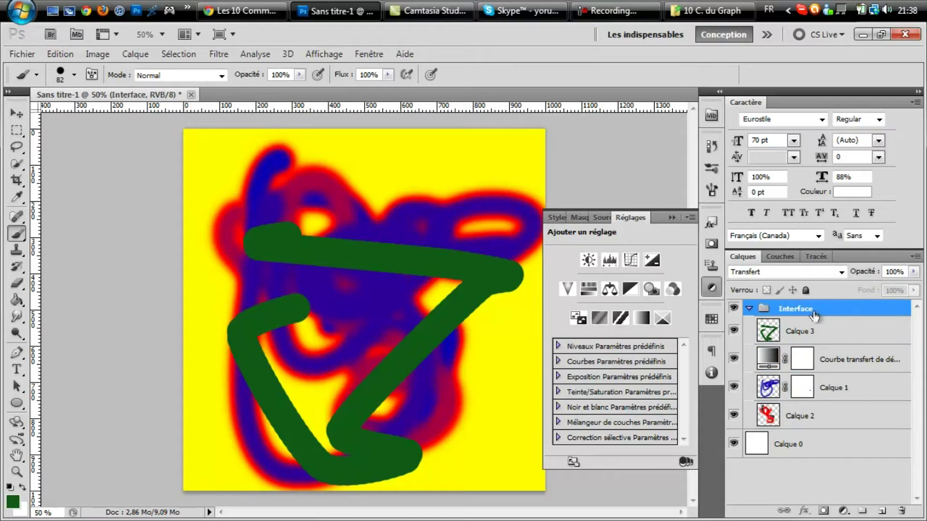
click(734, 309)
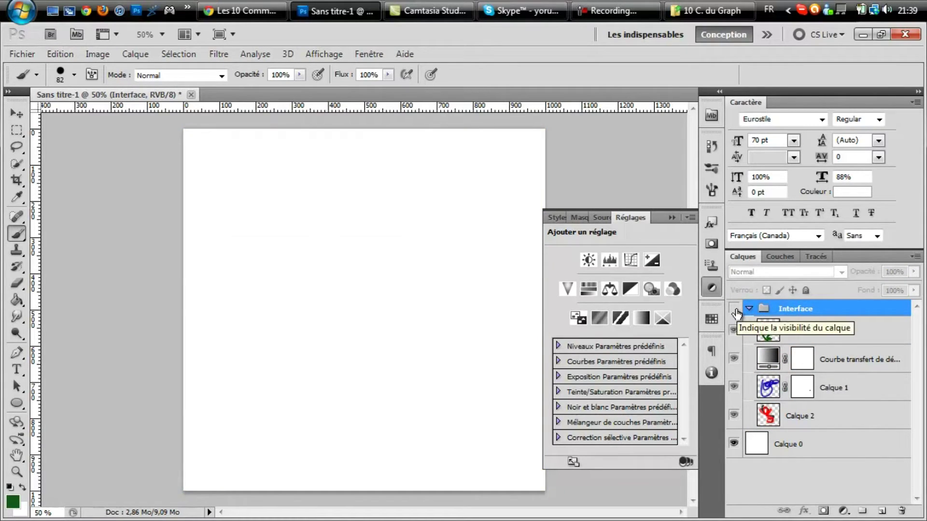
click(734, 309)
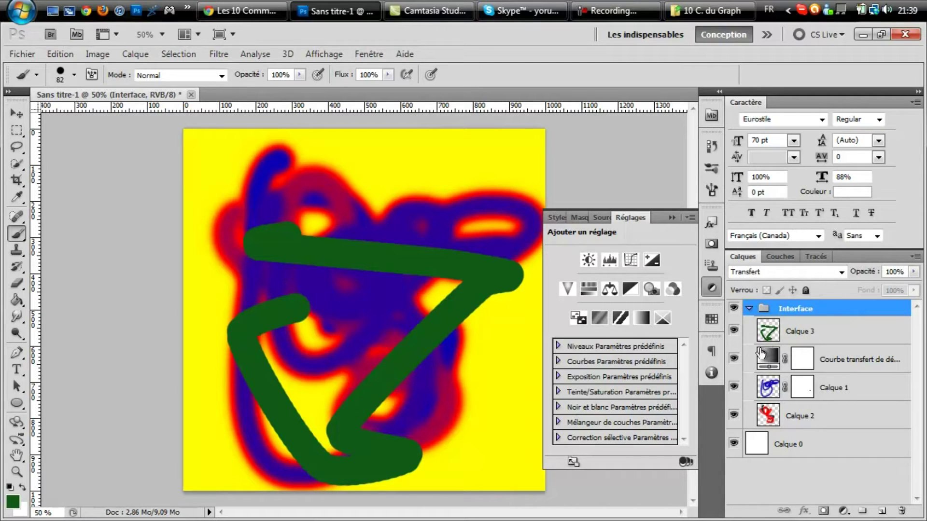
click(734, 308)
click(734, 309)
Step: Add a new layer above the Interface group, outside it, and paint several green brush strokes on it
click(882, 511)
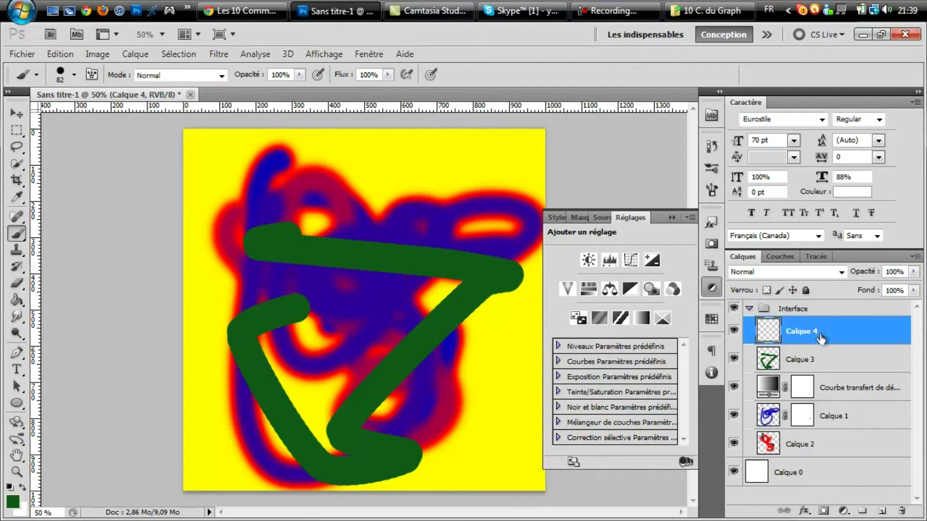
drag(826, 341, 831, 303)
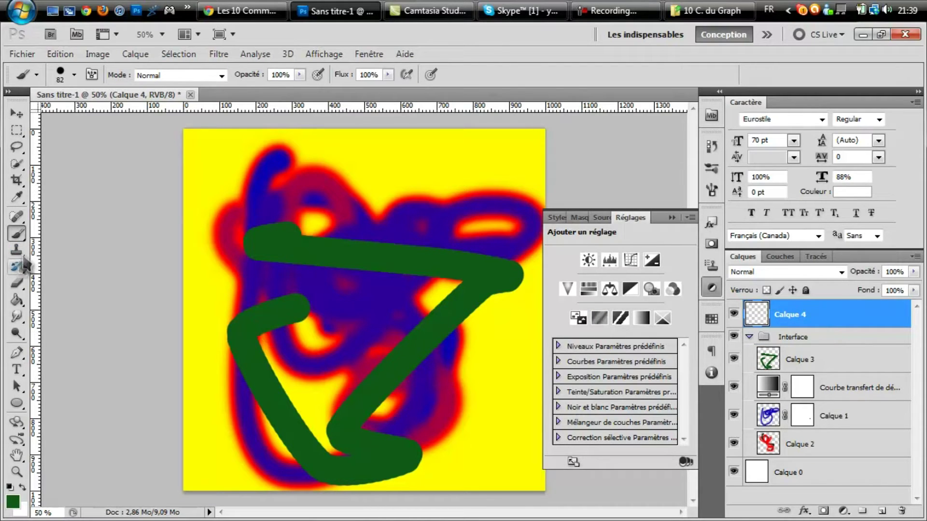
click(270, 225)
mouse_move(393, 186)
mouse_down()
mouse_move(408, 230)
mouse_move(364, 314)
mouse_move(367, 355)
mouse_up()
drag(511, 316, 427, 350)
drag(358, 133, 358, 202)
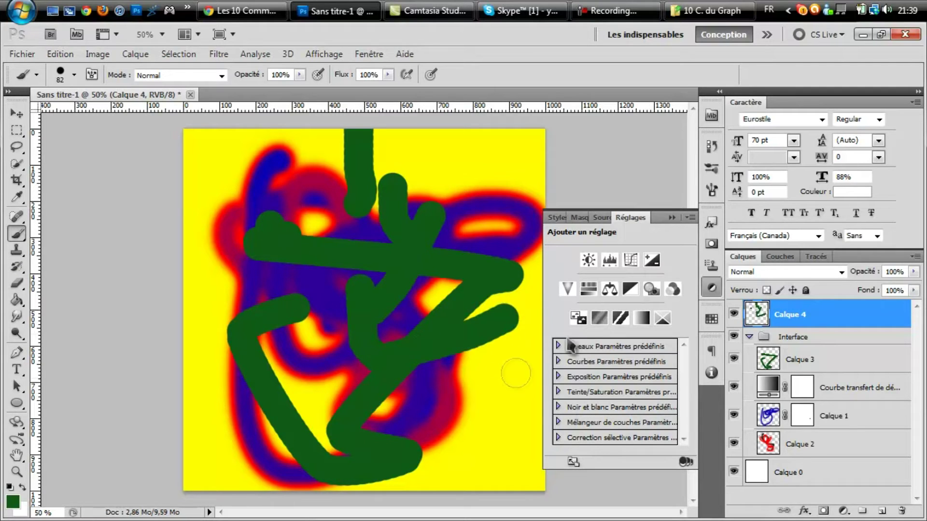
Step: Delete the layer Calque 4 above the Interface group
click(902, 513)
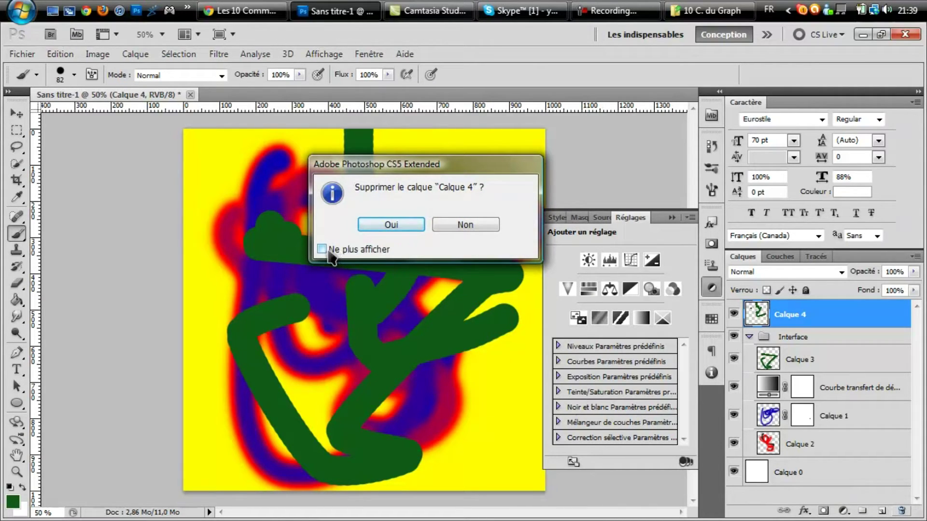
click(391, 224)
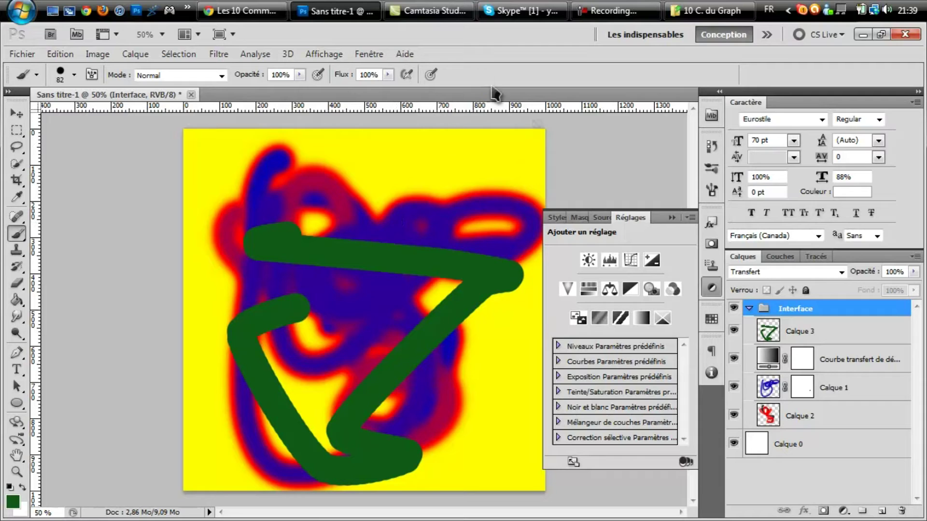
Step: Select Calque 3 in the Interface group, vary its opacity and bring it back to 100%
click(671, 217)
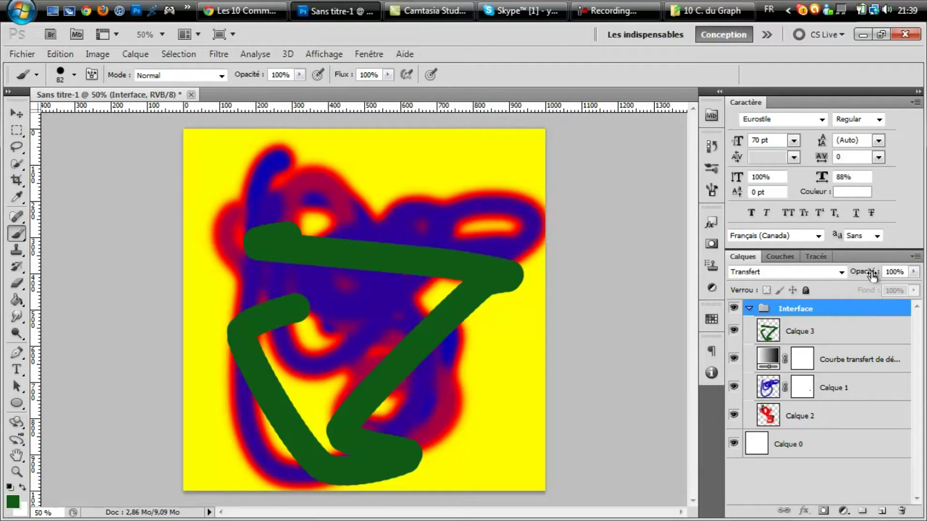
click(817, 332)
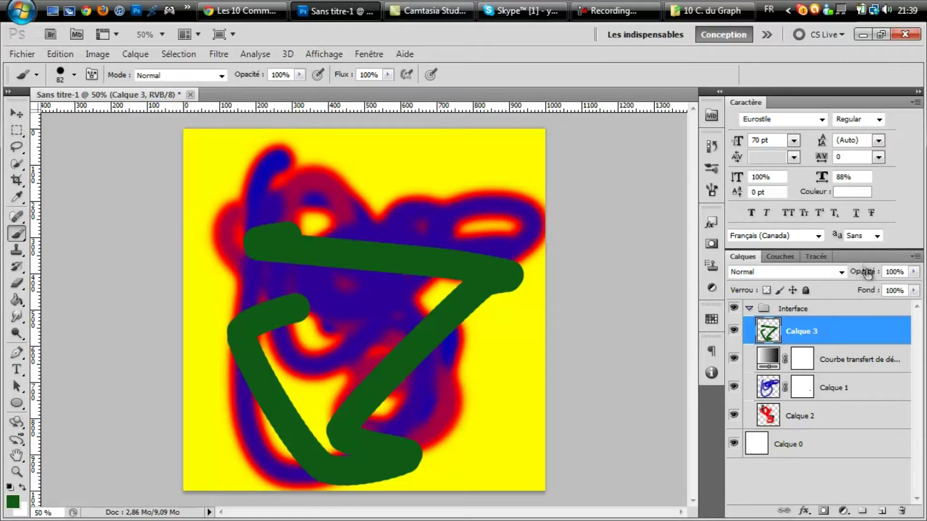
mouse_move(865, 276)
mouse_down()
mouse_move(831, 276)
mouse_move(858, 275)
mouse_move(835, 277)
mouse_move(871, 288)
mouse_move(820, 288)
mouse_move(920, 285)
mouse_up()
Step: Add a thick black outside Contour layer style to Calque 3
double_click(858, 327)
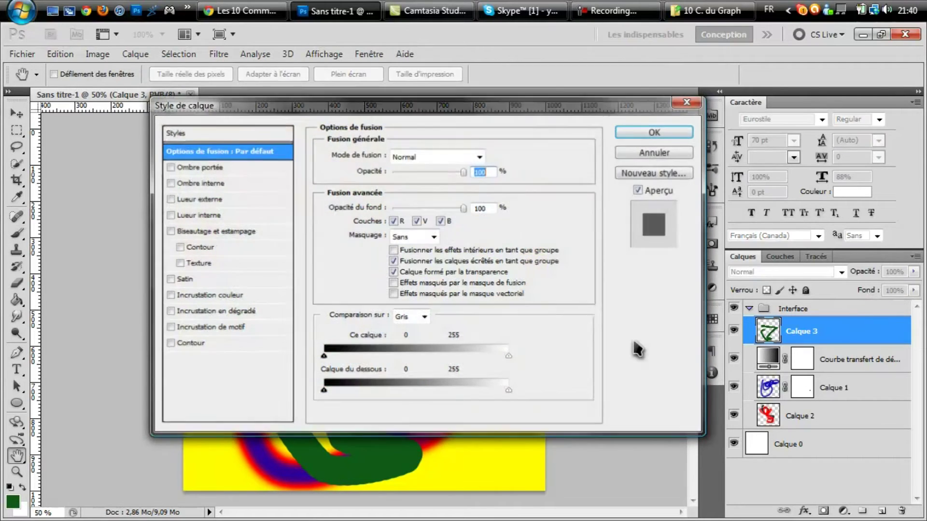
click(171, 343)
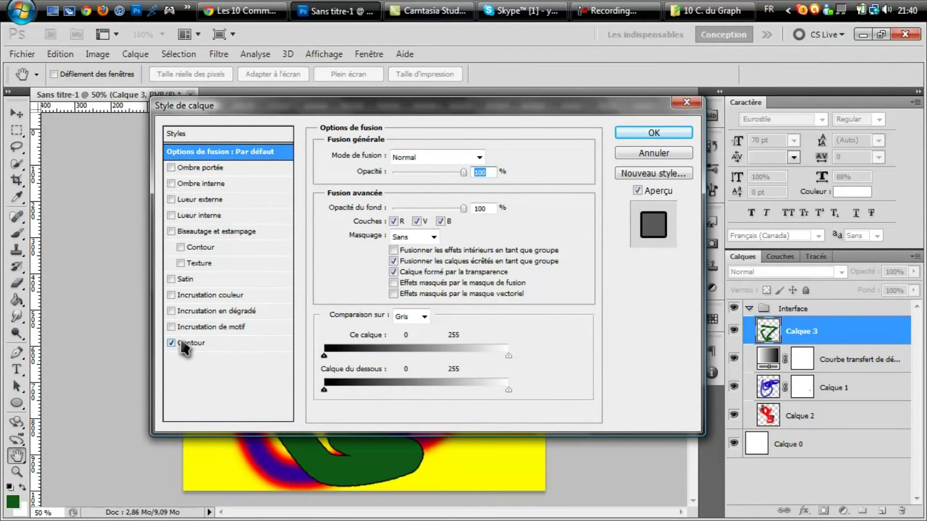
click(184, 343)
drag(397, 154, 415, 155)
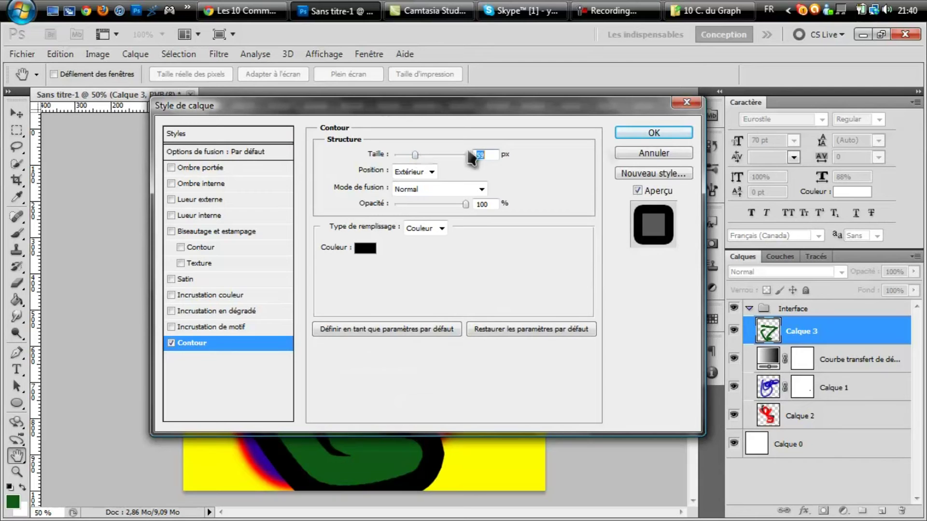
click(668, 137)
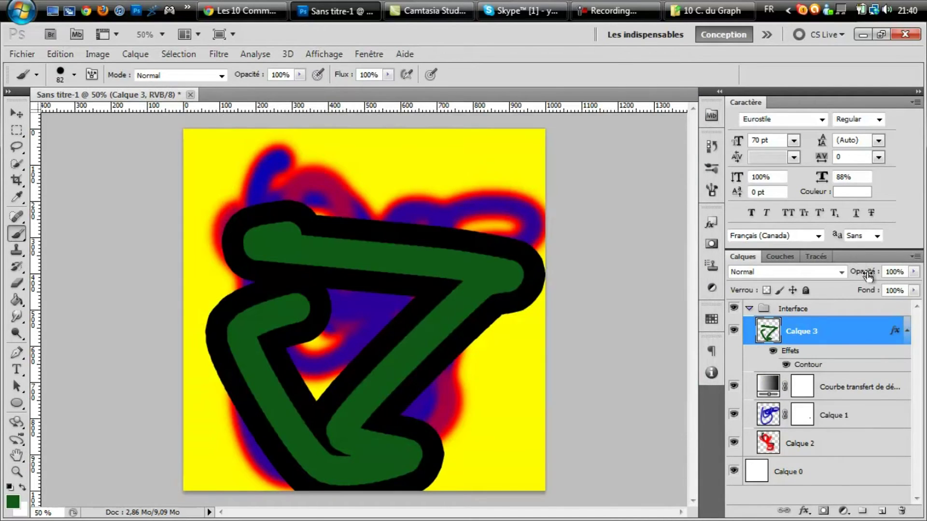
Step: Set Calque 3's opacity to 98%, lower its fill to 14% and restore the fill to 100%
mouse_move(863, 275)
mouse_down()
mouse_move(810, 273)
mouse_move(891, 277)
mouse_move(811, 301)
mouse_up()
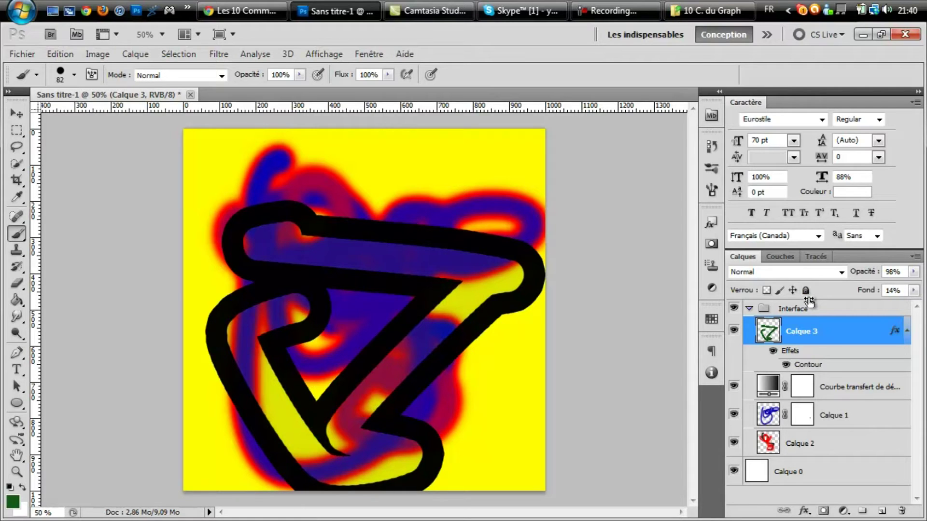
drag(797, 303, 922, 304)
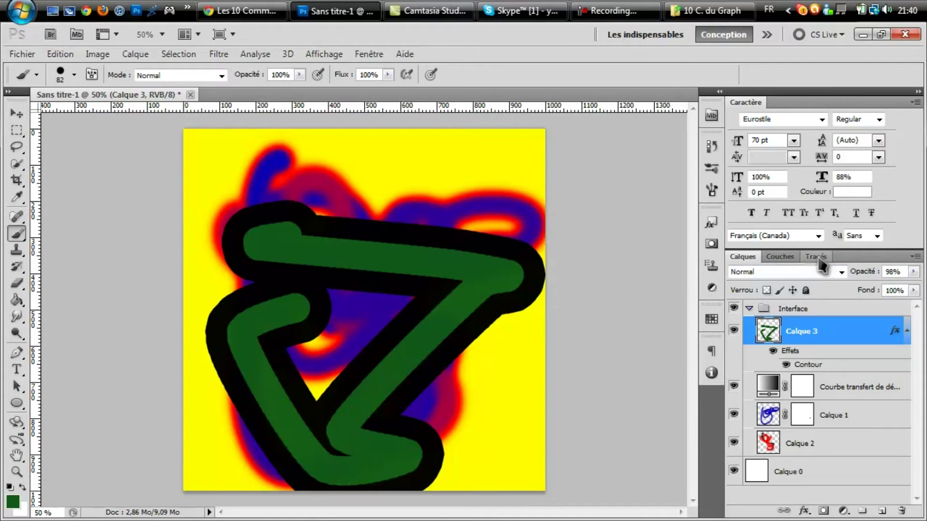
Step: Examine the document's channels and paths, and return to the layer list
click(785, 257)
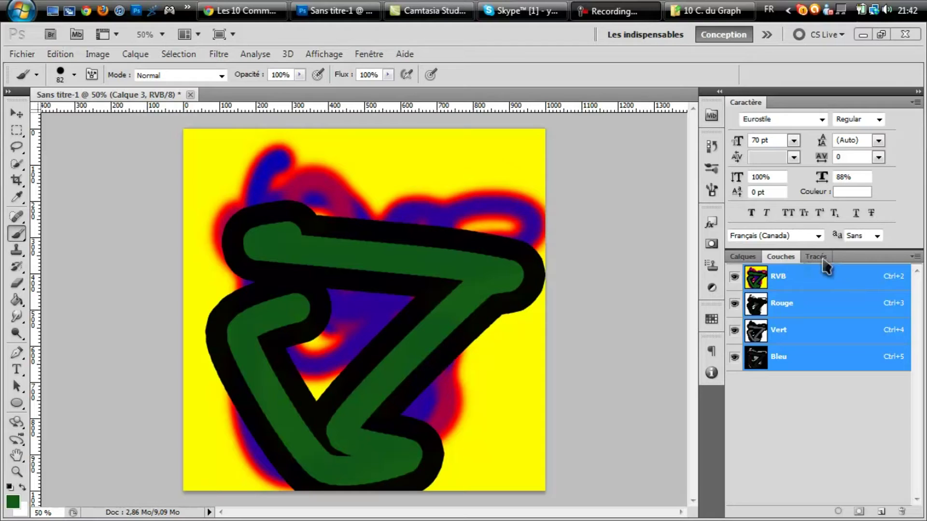
click(821, 261)
click(788, 264)
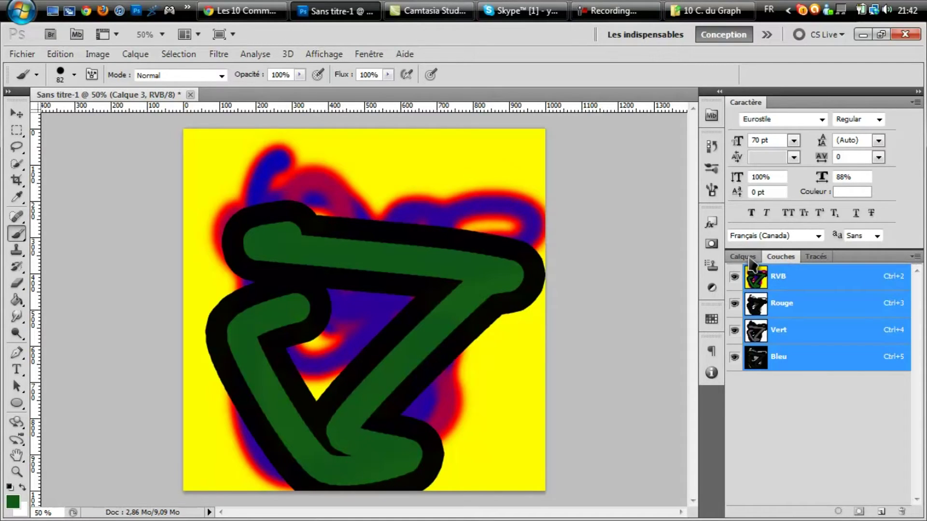
click(749, 258)
click(783, 257)
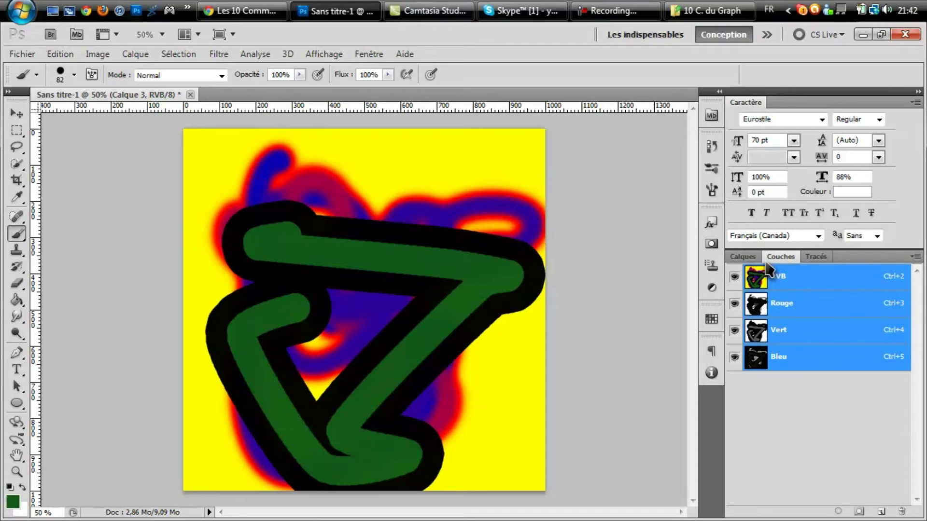
click(741, 258)
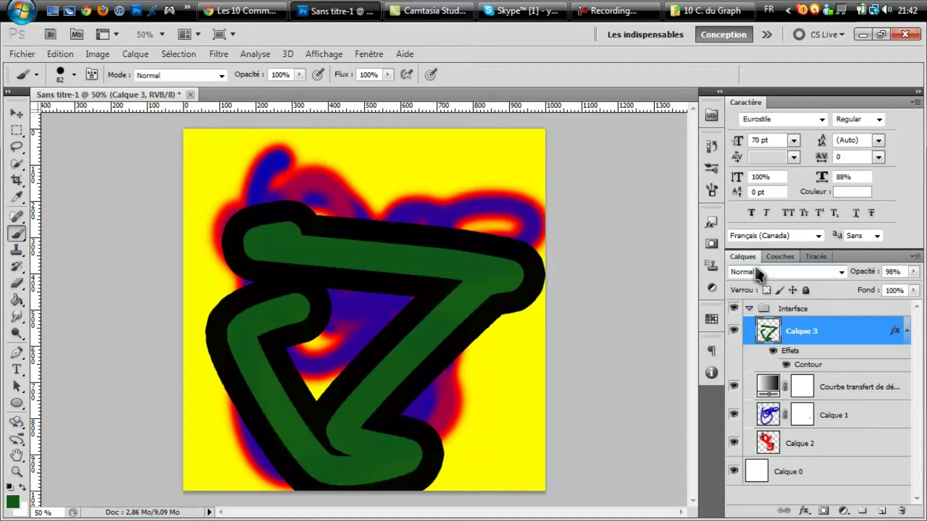
Step: Try the Superposition and Densité linéaire - (Ajout) blending modes on Calque 3 and set it back to Normal
click(799, 272)
click(849, 276)
click(812, 273)
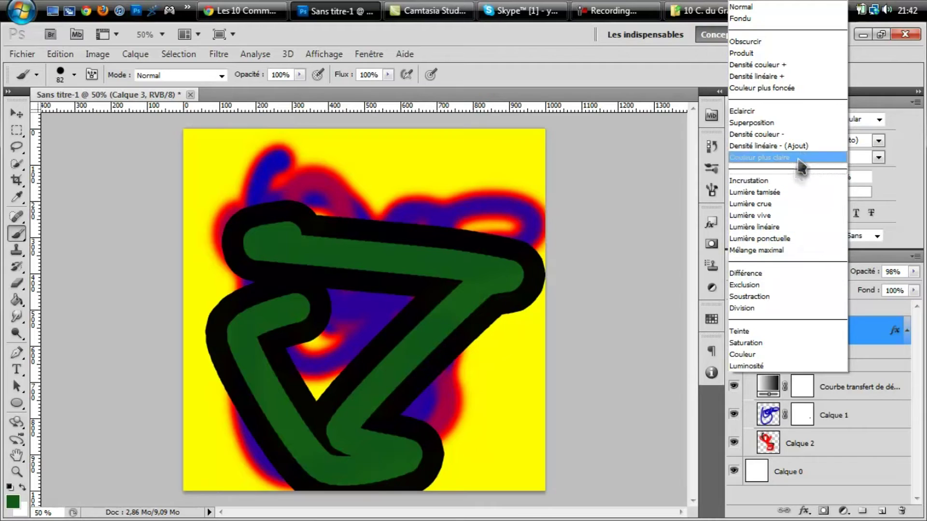
click(786, 122)
click(800, 273)
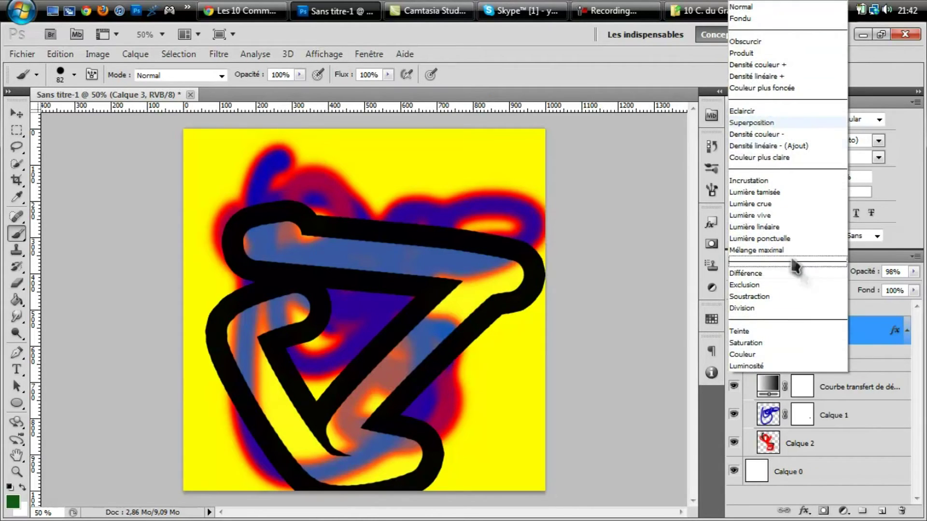
click(770, 145)
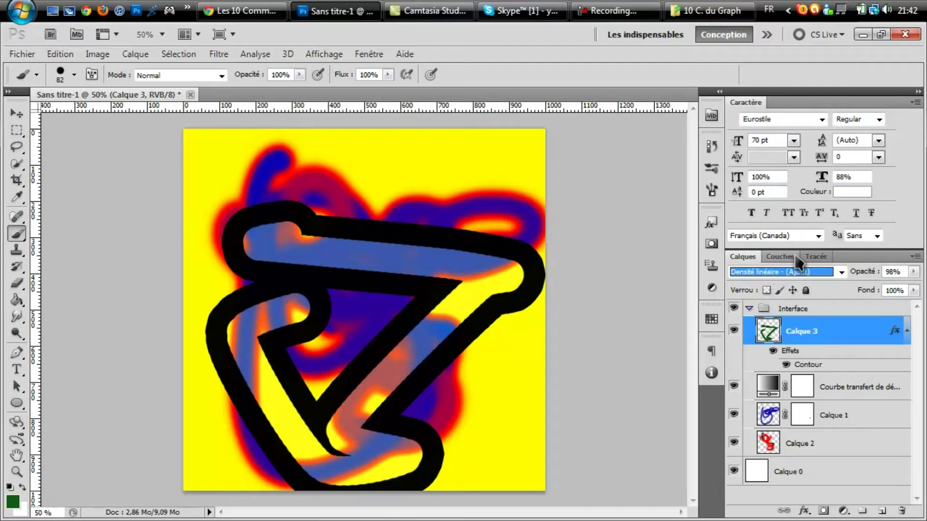
click(797, 273)
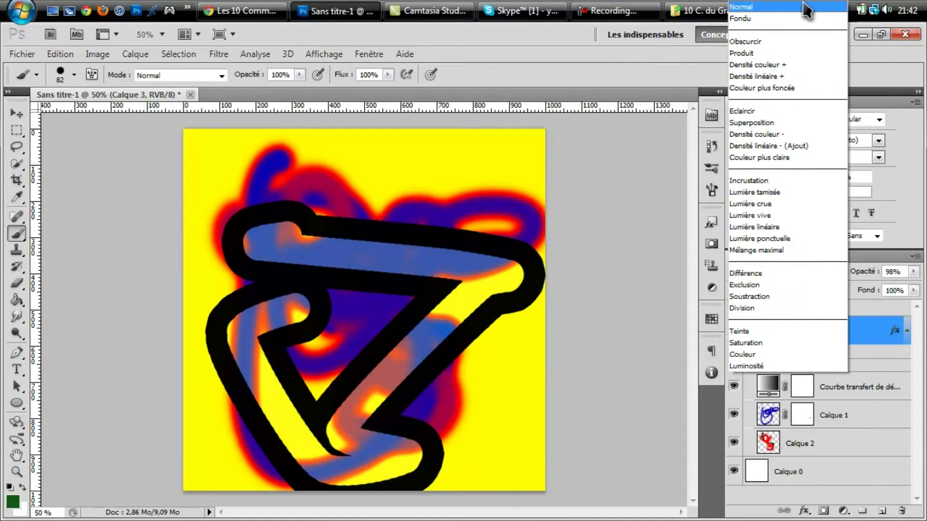
key(Escape)
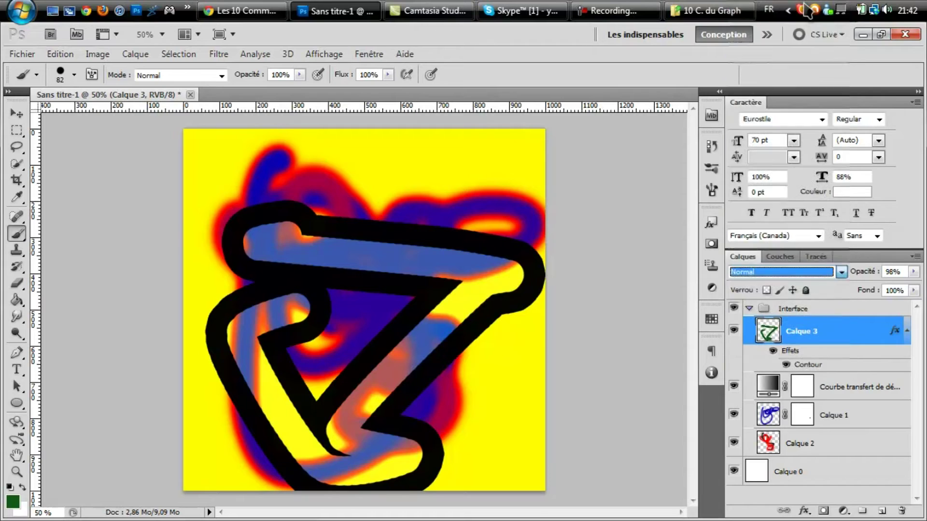
Step: Select the Interface group and examine the available adjustment types alongside the image commands
click(844, 314)
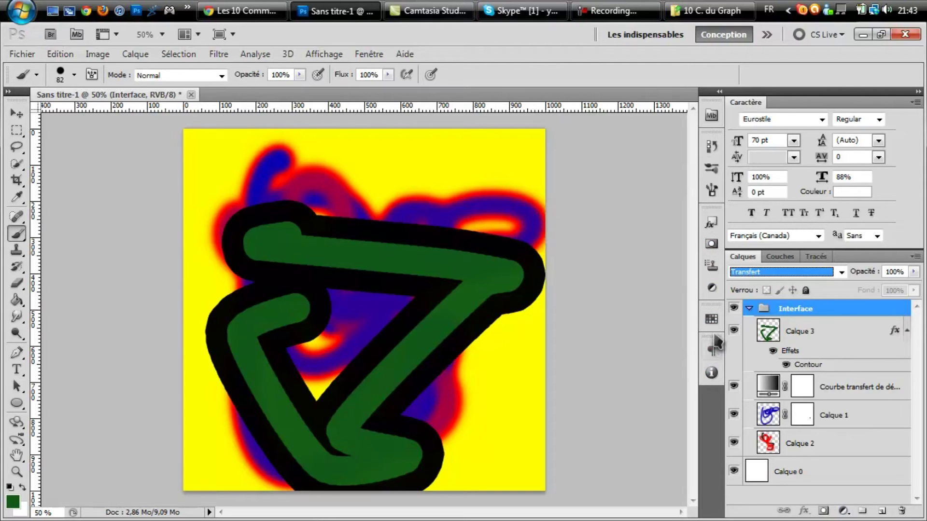
click(712, 288)
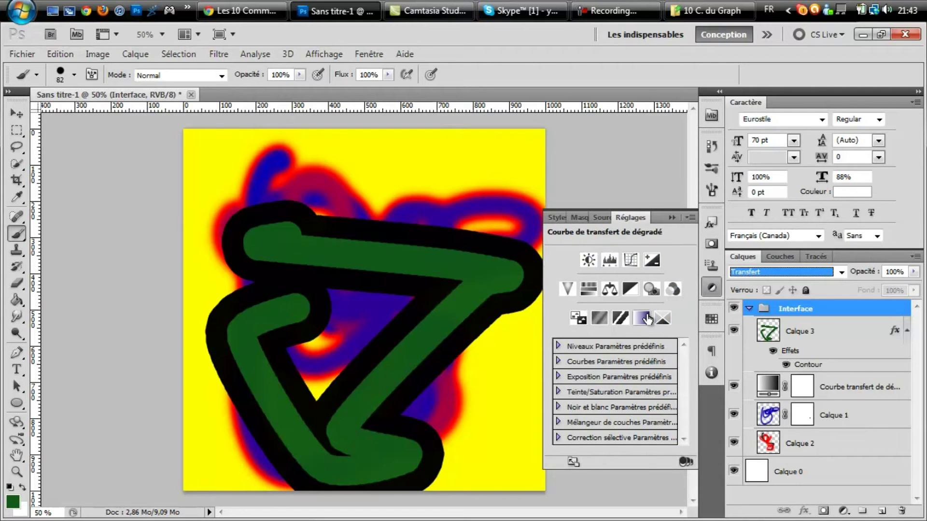
click(99, 54)
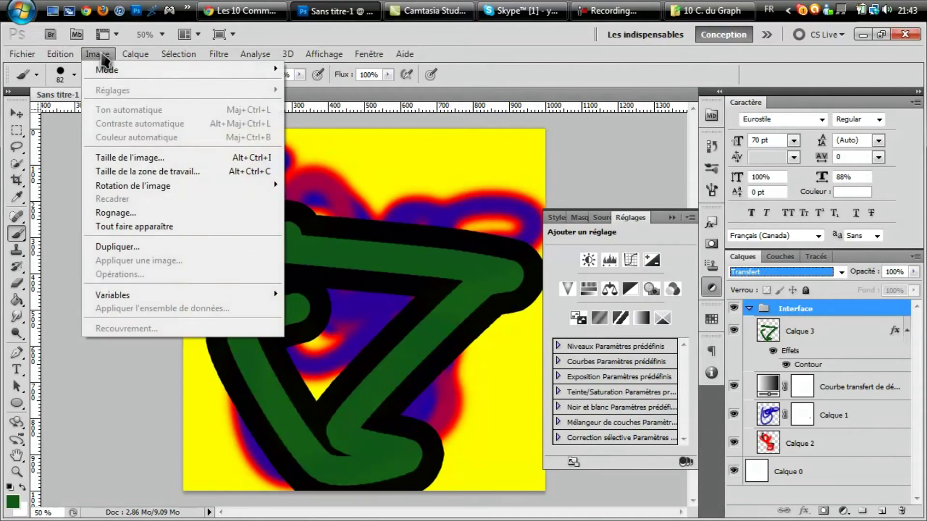
click(99, 55)
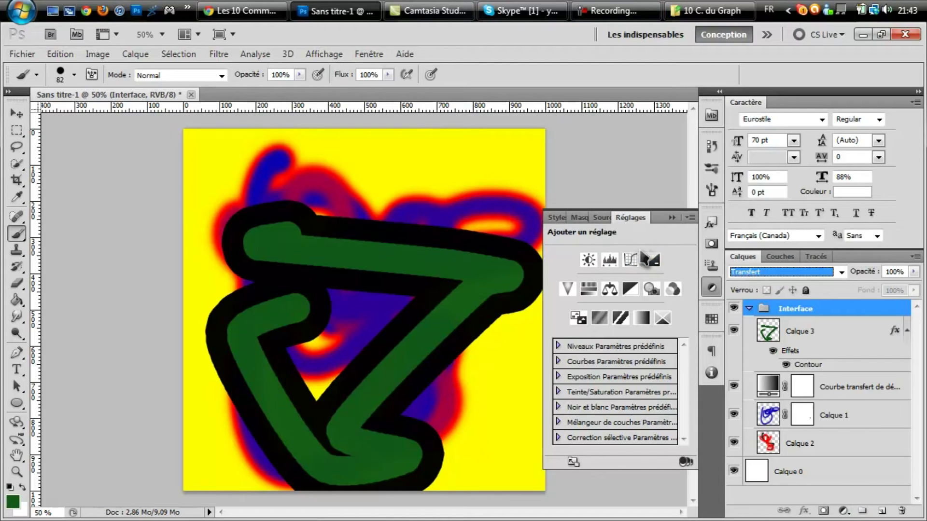
drag(672, 221, 709, 242)
Step: Browse through the preset layer styles
click(711, 223)
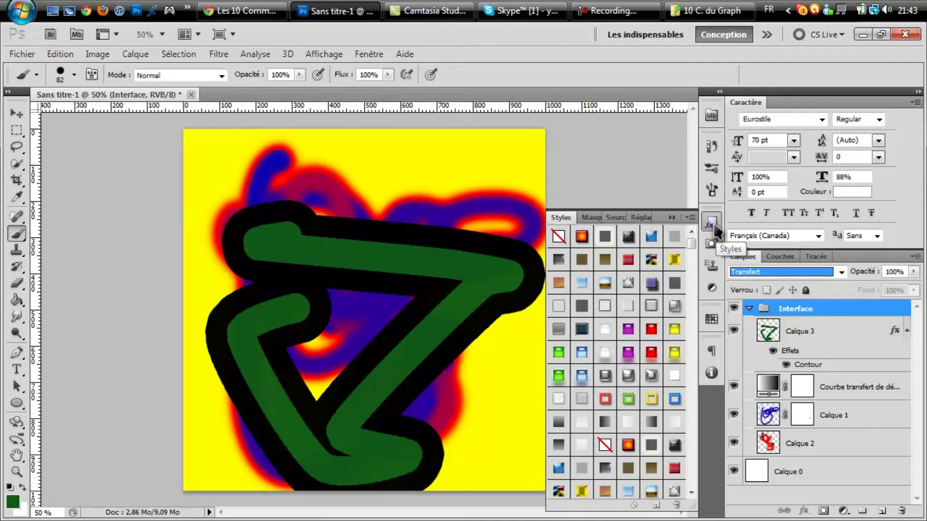
drag(690, 247, 685, 276)
drag(683, 324, 714, 260)
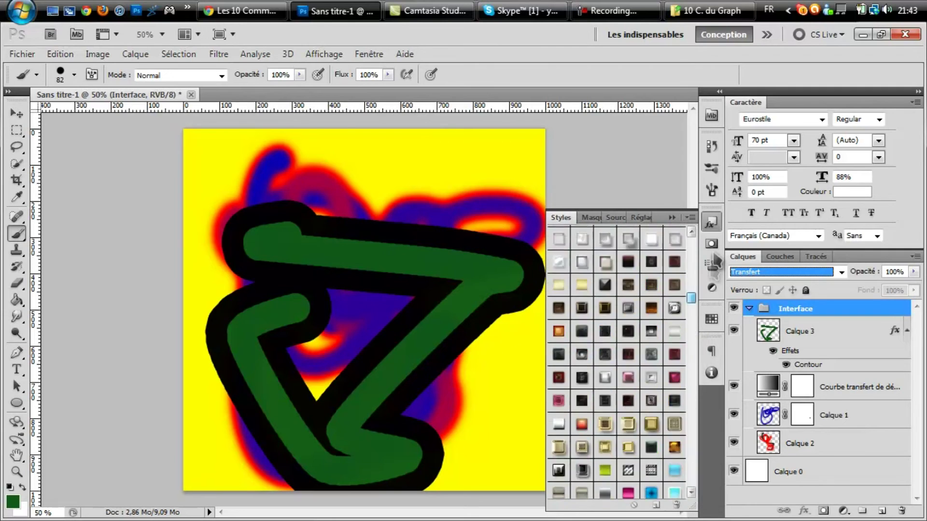
click(672, 218)
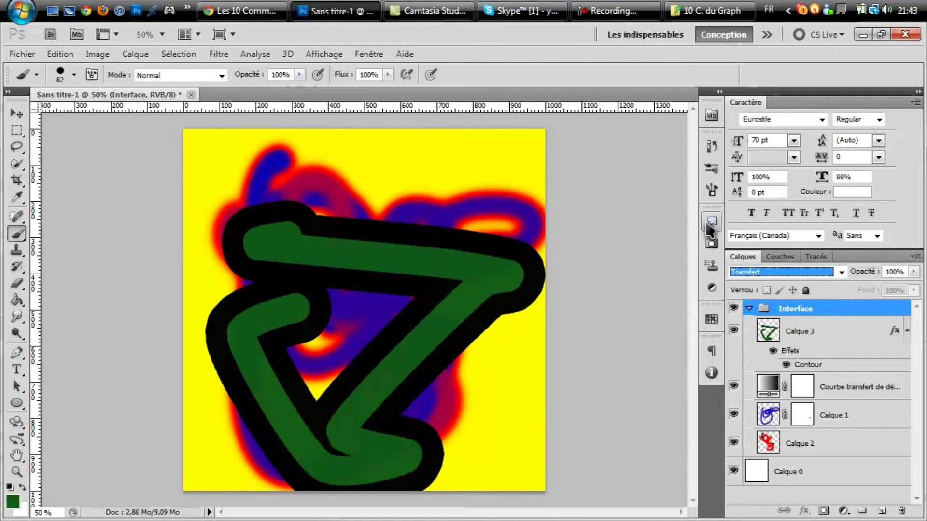
Step: Go back to the "Supprimer le calque" history state and delete that state to restore Calque 4
click(711, 146)
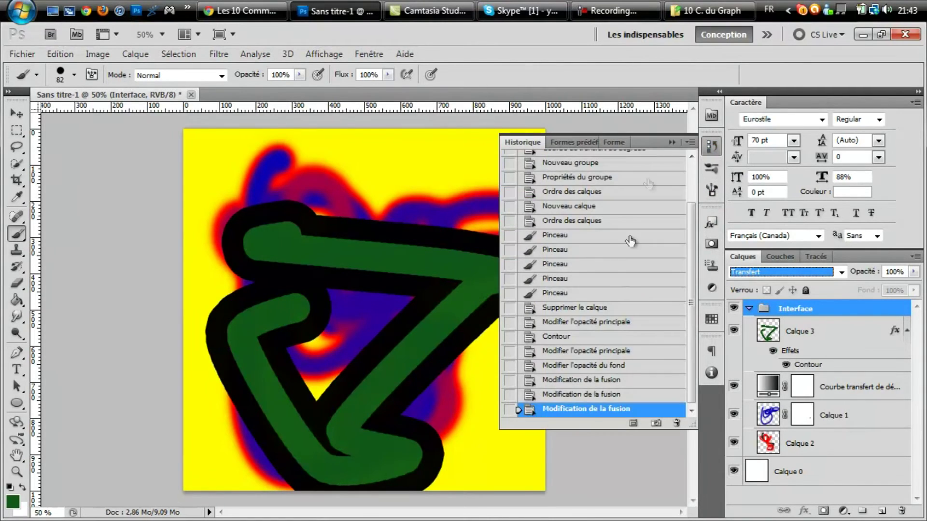
scroll(630, 242, up, 3)
scroll(603, 241, down, 3)
click(578, 309)
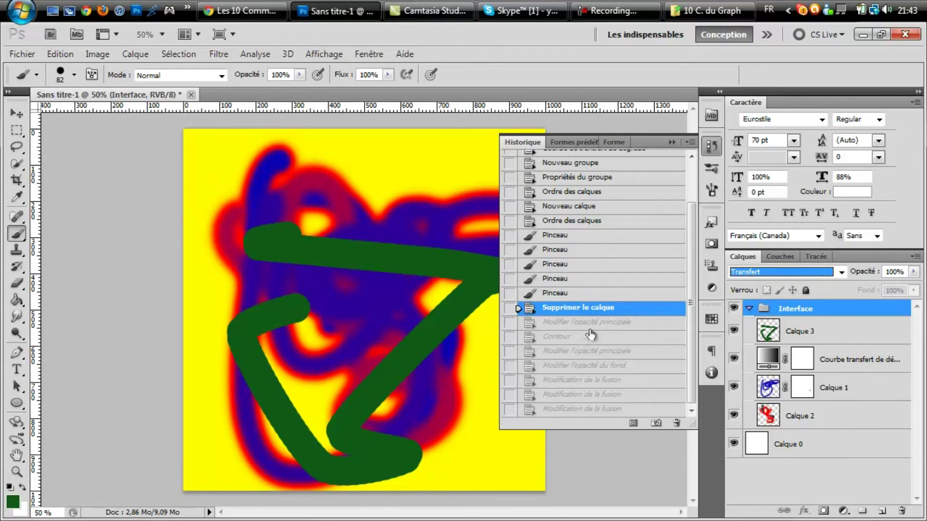
right_click(638, 313)
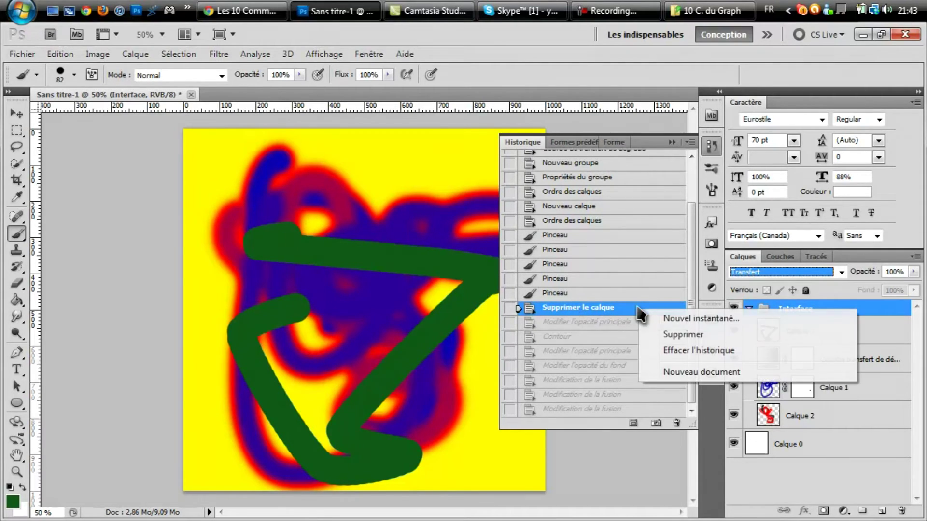
click(669, 334)
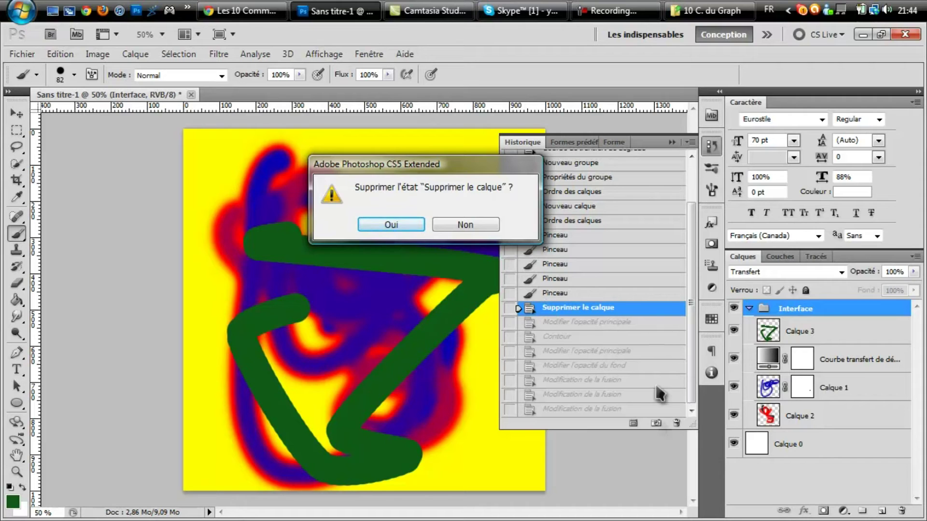
click(424, 225)
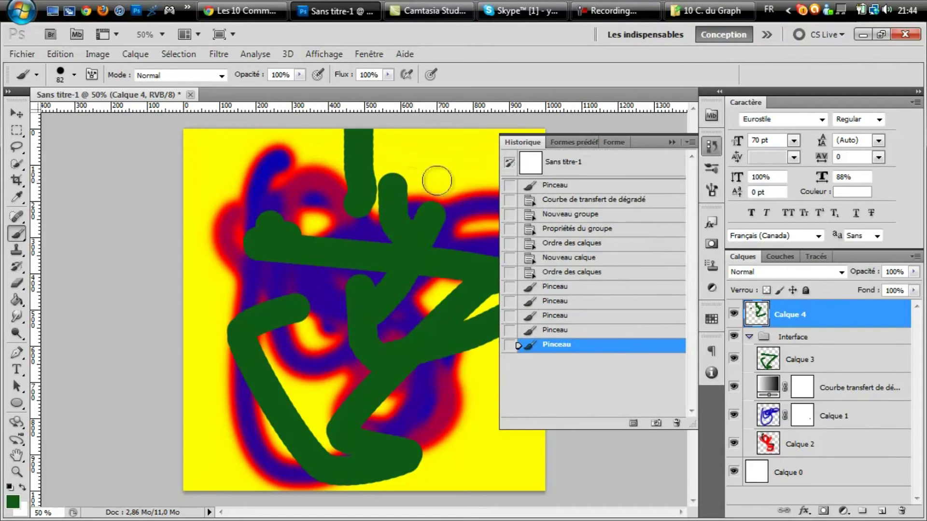
click(671, 143)
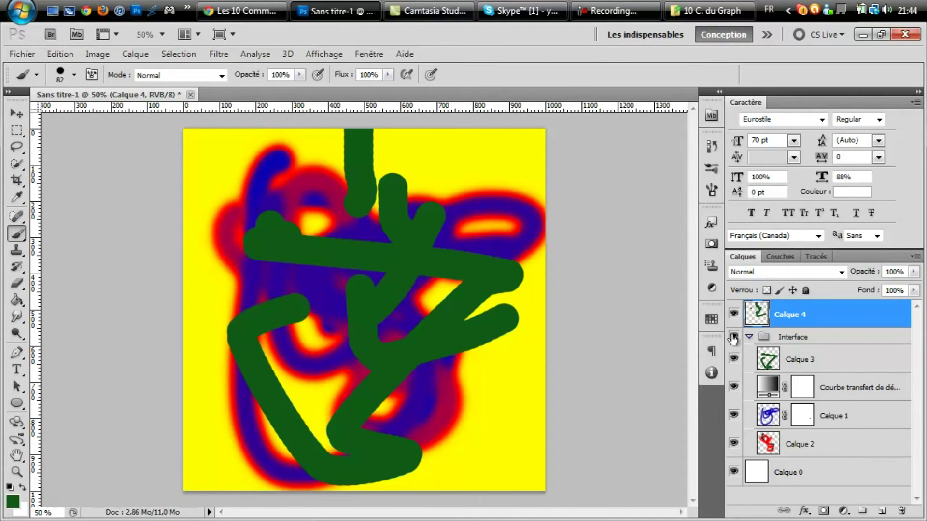
Step: Move the green strokes of Calque 4 about 200 px up and slightly to the left
click(16, 115)
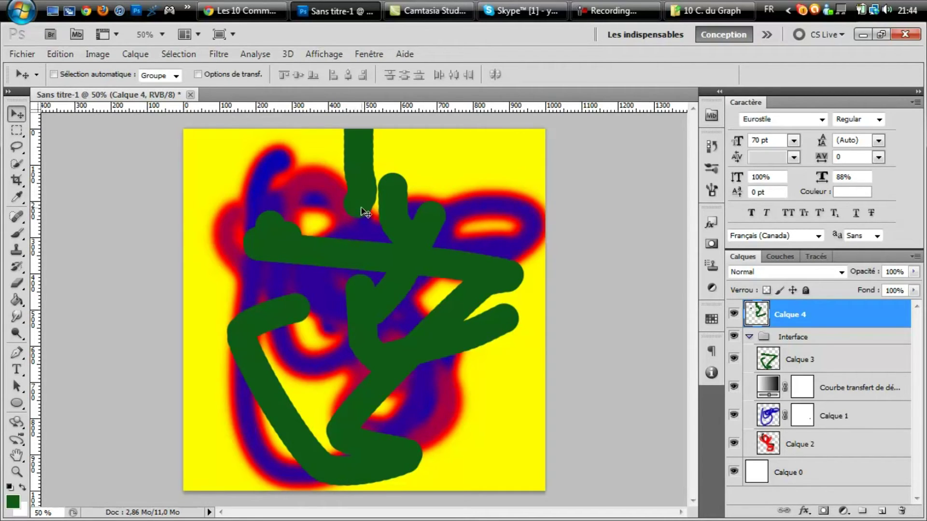
mouse_move(362, 211)
mouse_down()
mouse_move(305, 212)
mouse_move(372, 218)
mouse_move(393, 268)
mouse_move(316, 239)
mouse_move(340, 182)
mouse_move(381, 190)
mouse_move(356, 207)
mouse_move(382, 193)
mouse_move(365, 241)
mouse_move(357, 205)
mouse_move(326, 169)
mouse_move(338, 159)
mouse_move(370, 208)
mouse_up()
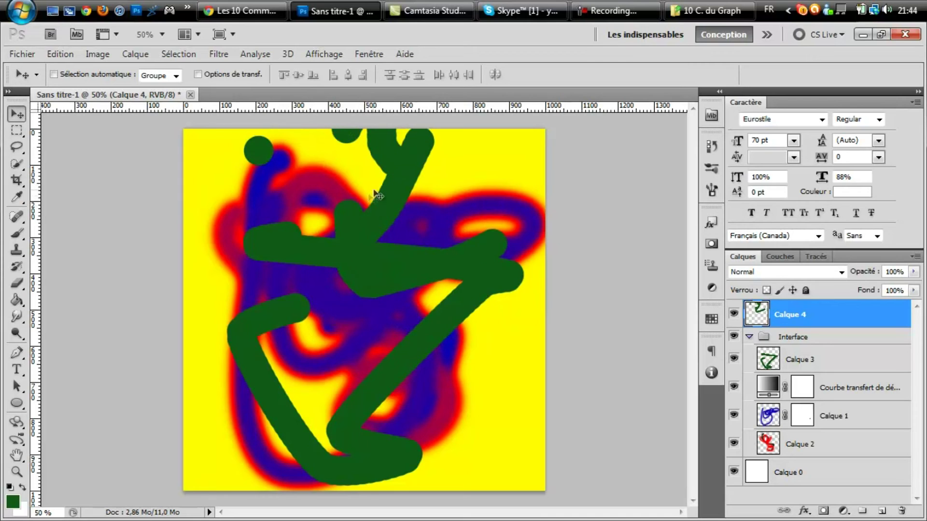
Step: Erase the upper-left part of Calque 4 inside a rectangular selection about 610 × 540 px, and deselect
click(17, 132)
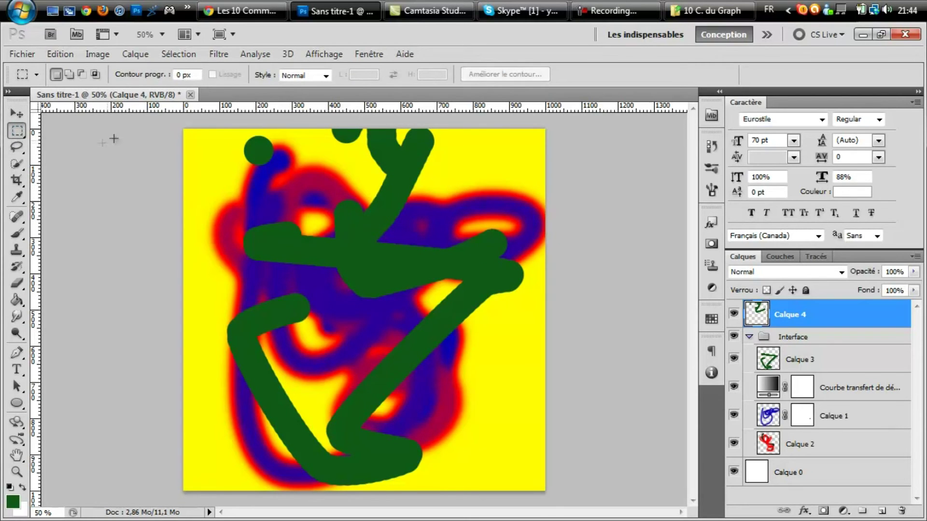
drag(216, 188, 411, 330)
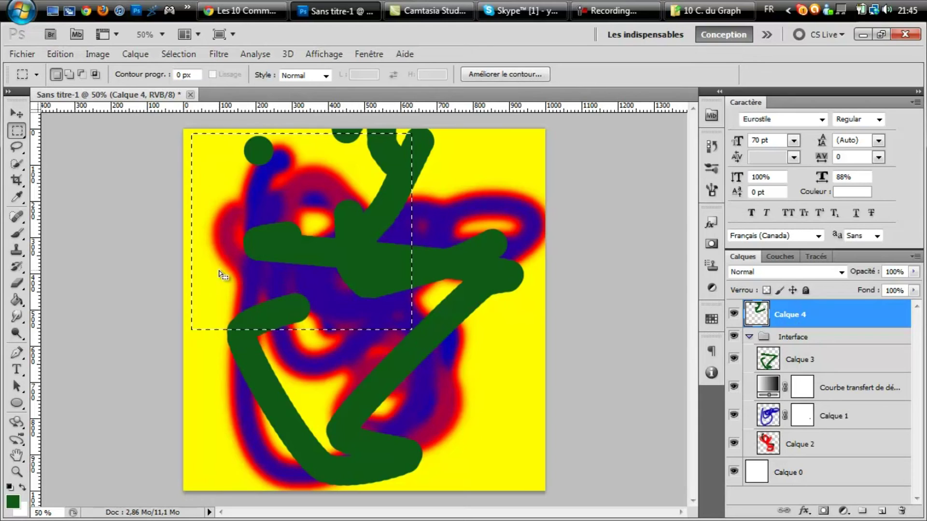
right_click(256, 270)
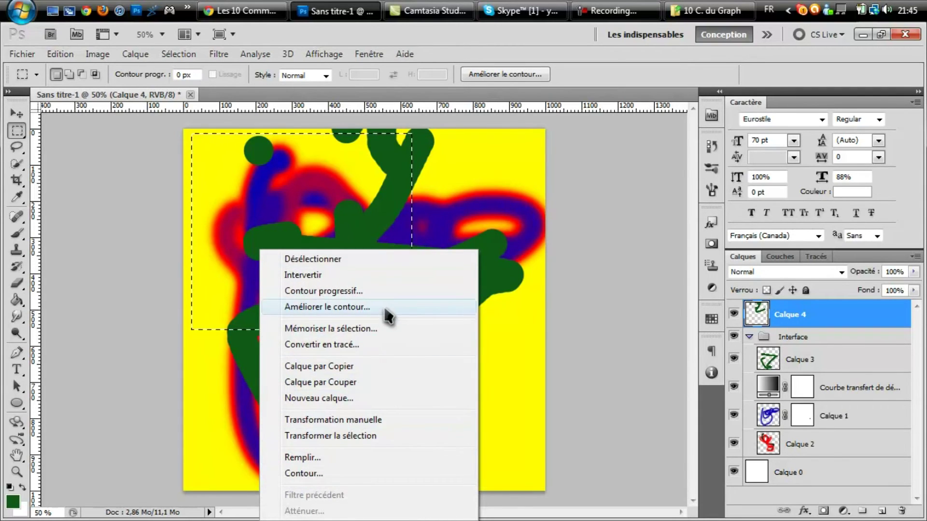
click(279, 192)
key(Delete)
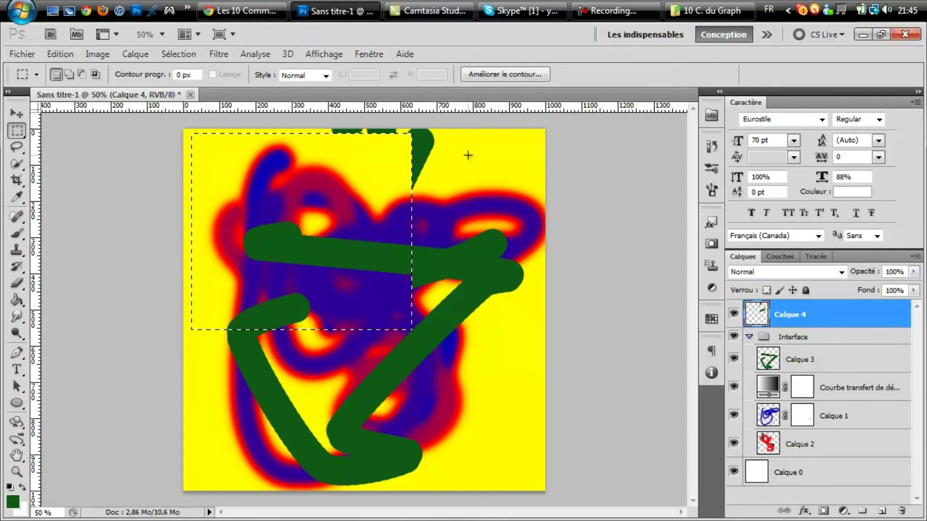
click(446, 158)
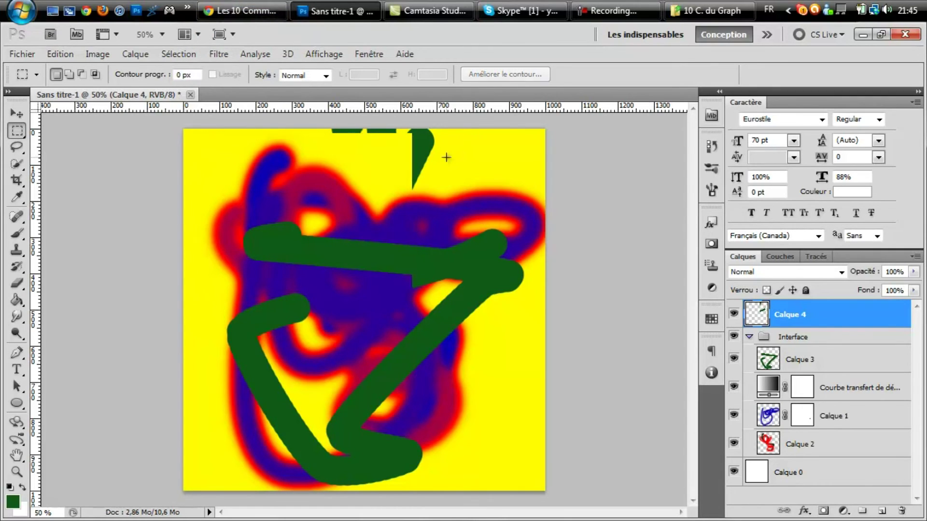
Step: Draw an elliptical selection about 650 × 380 px over the middle of the artwork, and deselect it
click(15, 135)
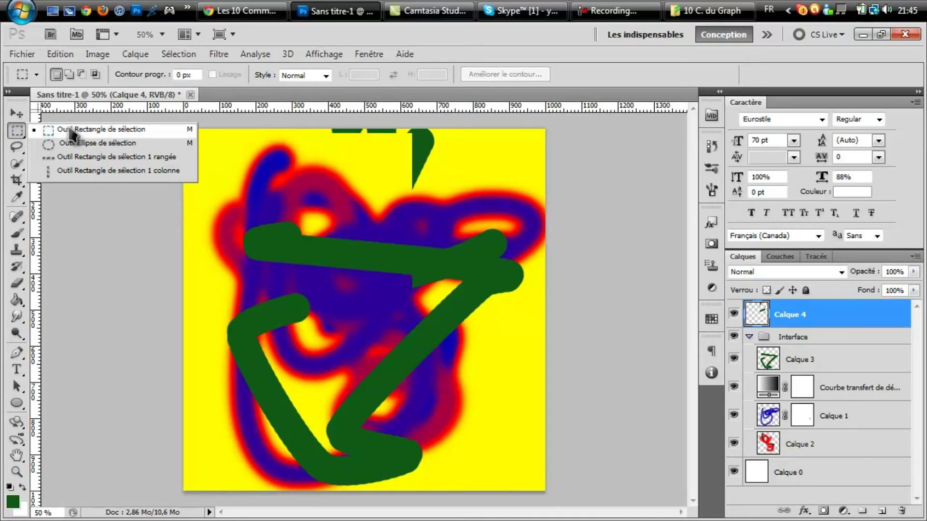
click(94, 143)
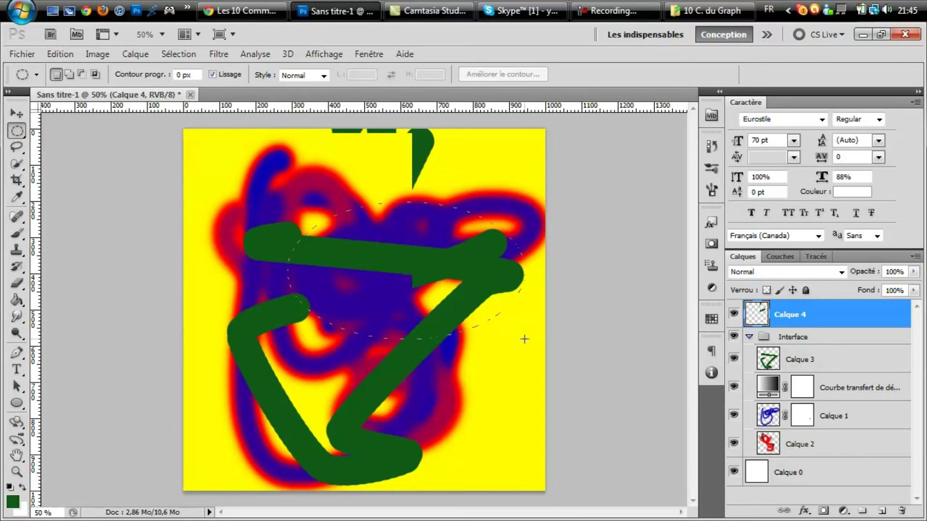
drag(524, 340, 524, 339)
click(130, 196)
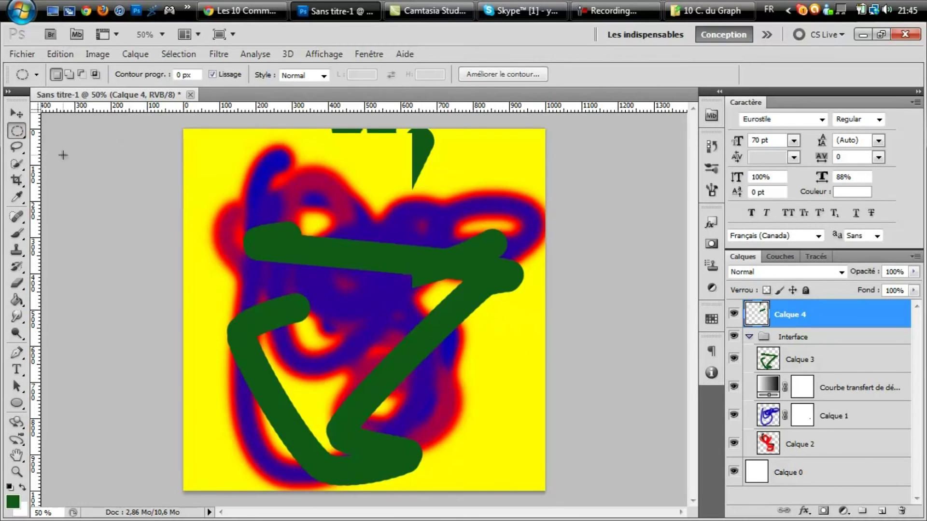
Step: Make a single-row selection across the canvas, about 440 px below its upper edge
click(22, 131)
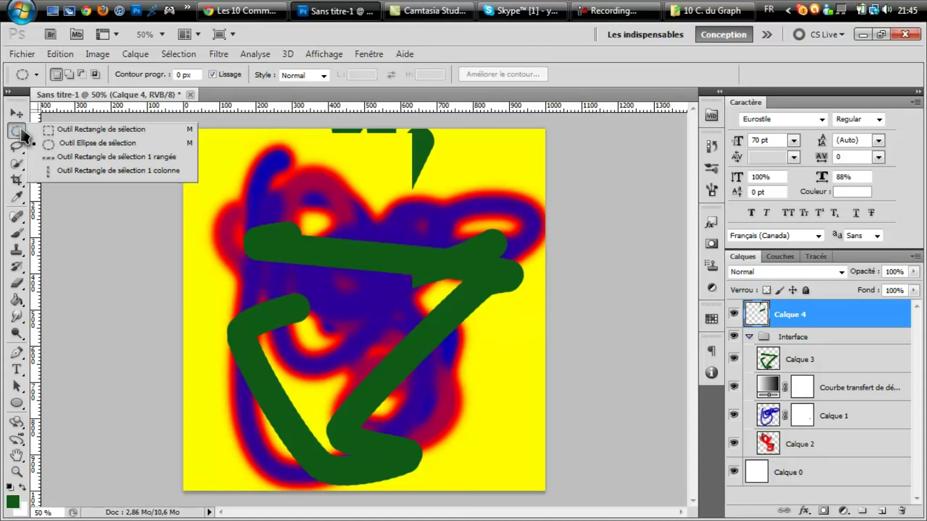
click(58, 158)
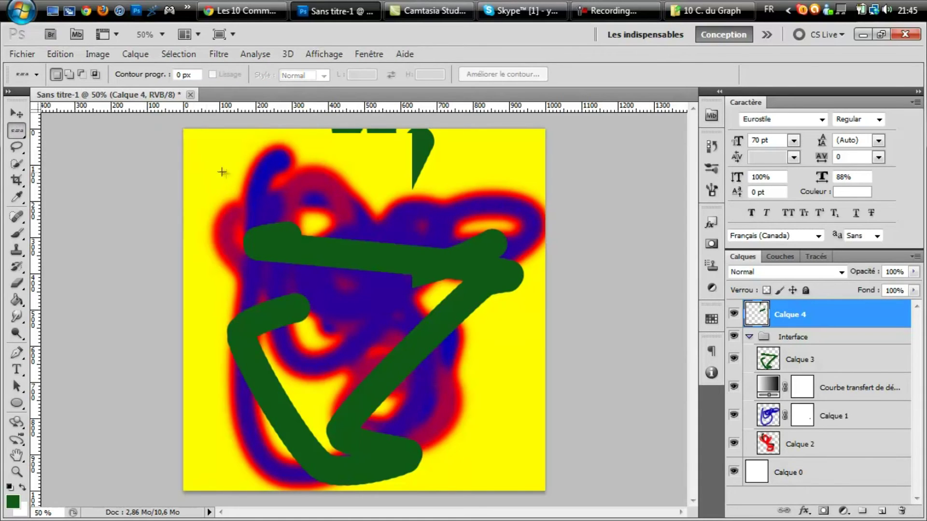
click(217, 150)
click(247, 289)
Step: Make a single-column selection at the canvas's left edge, and return to the Rectangular Marquee tool
click(17, 130)
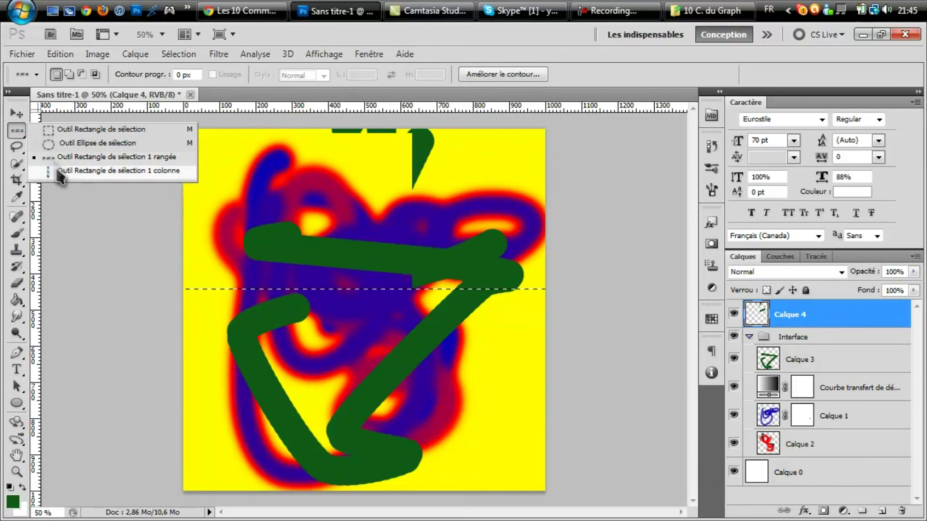
click(56, 169)
click(280, 185)
click(119, 162)
click(17, 130)
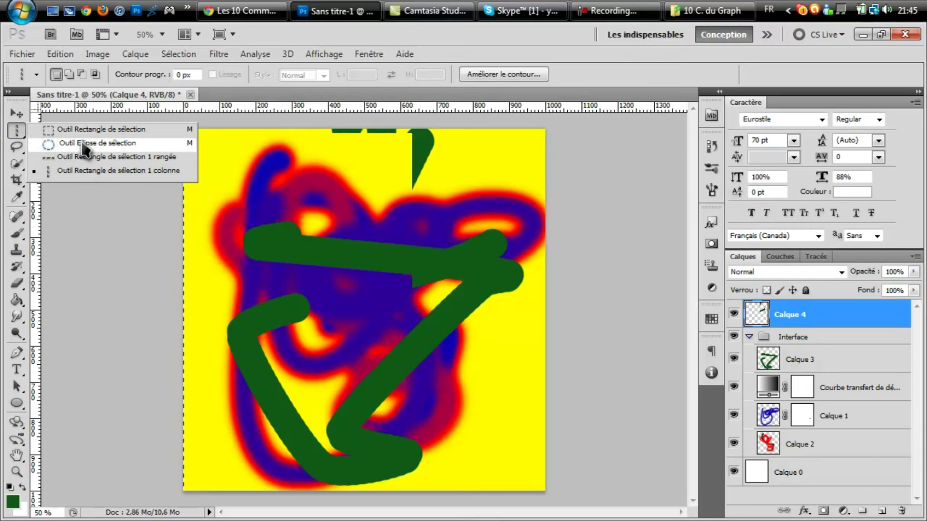
click(65, 129)
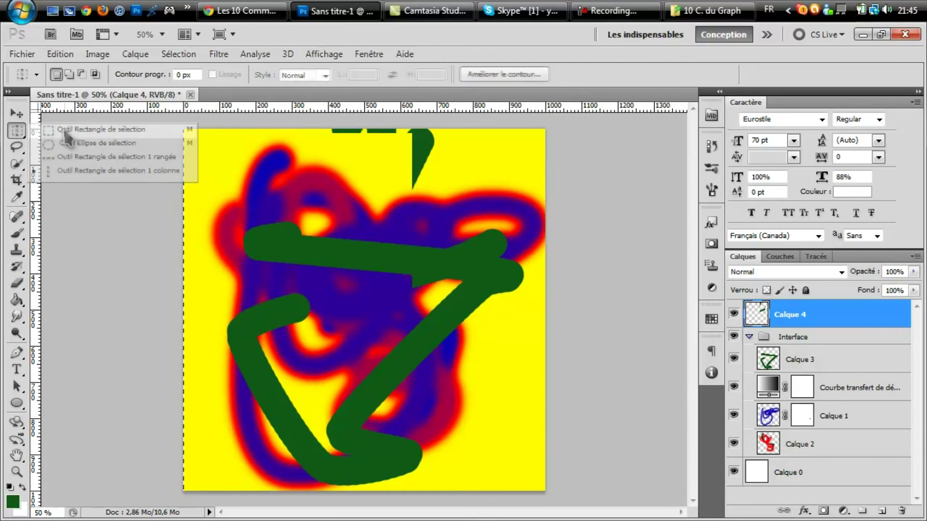
Step: Outline a large irregular freehand selection around the central strokes with the Lasso tool
click(18, 145)
drag(317, 178, 266, 257)
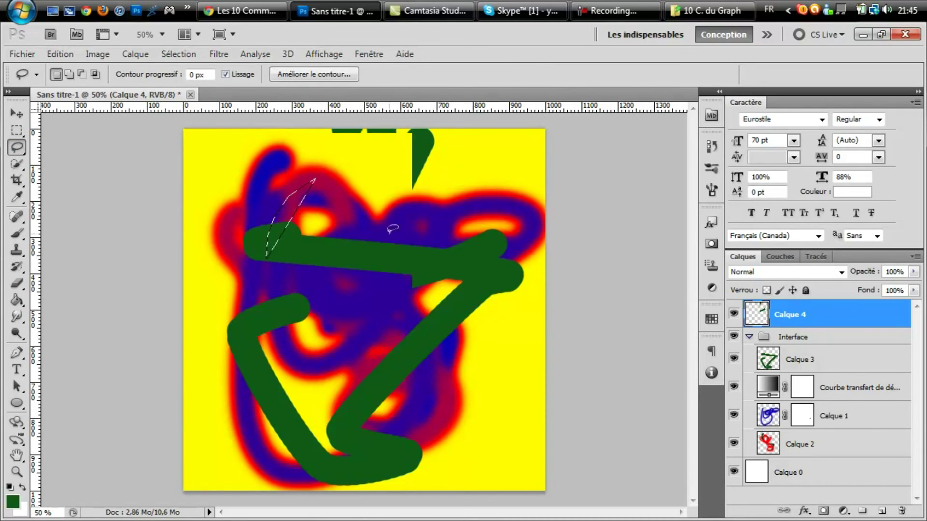
mouse_move(417, 214)
mouse_down()
mouse_move(311, 221)
mouse_move(415, 312)
mouse_up()
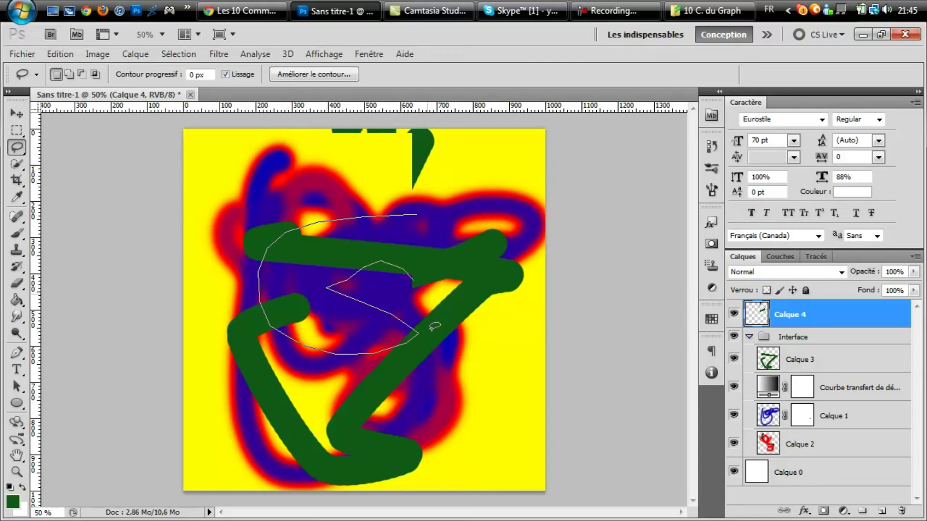
mouse_move(201, 337)
mouse_down()
mouse_move(248, 436)
mouse_move(415, 441)
mouse_move(477, 373)
mouse_move(477, 242)
mouse_up()
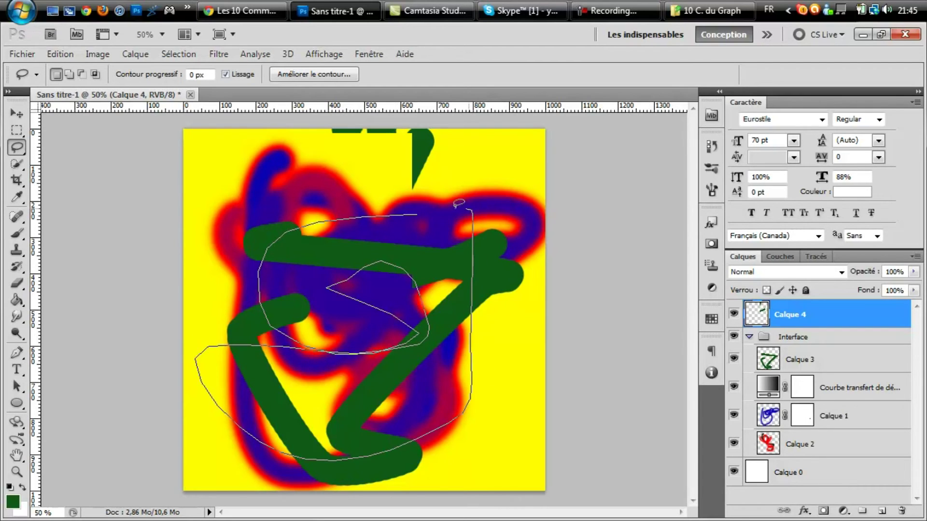
drag(281, 188, 403, 192)
drag(422, 235, 421, 238)
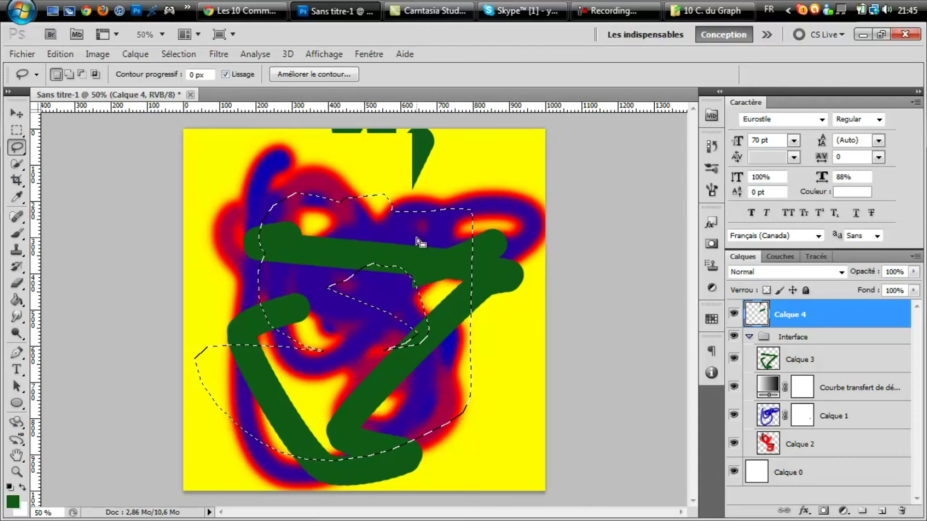
Step: Replace the freehand selection with a closed four-sided Polygonal Lasso selection over the centre of the artwork
right_click(17, 148)
click(38, 166)
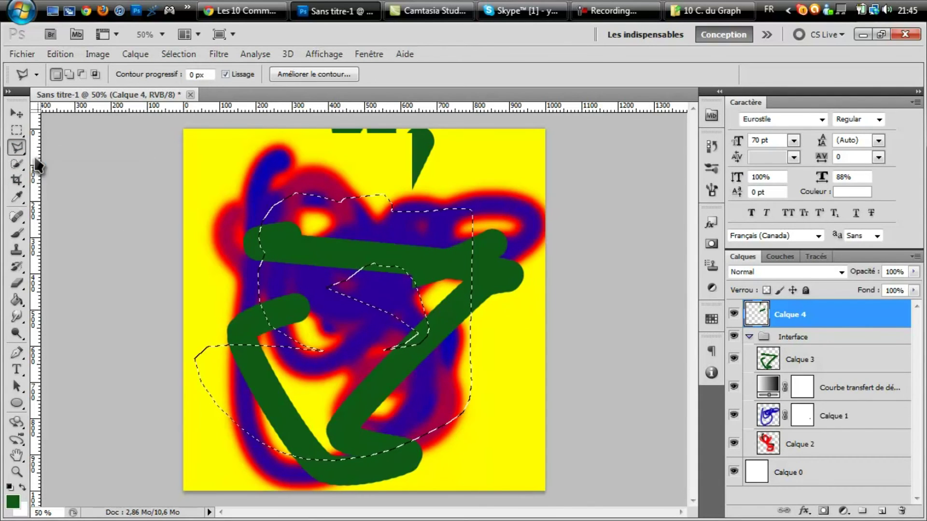
click(273, 201)
click(413, 264)
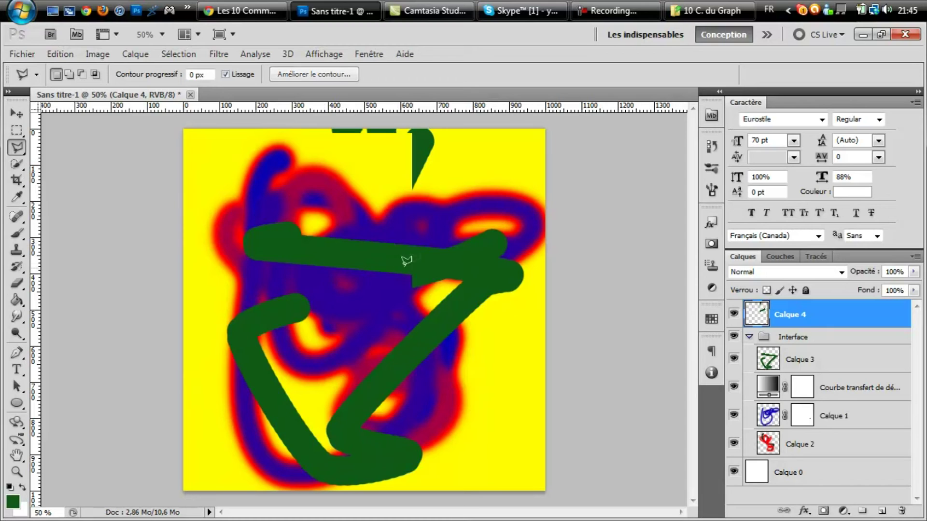
click(362, 394)
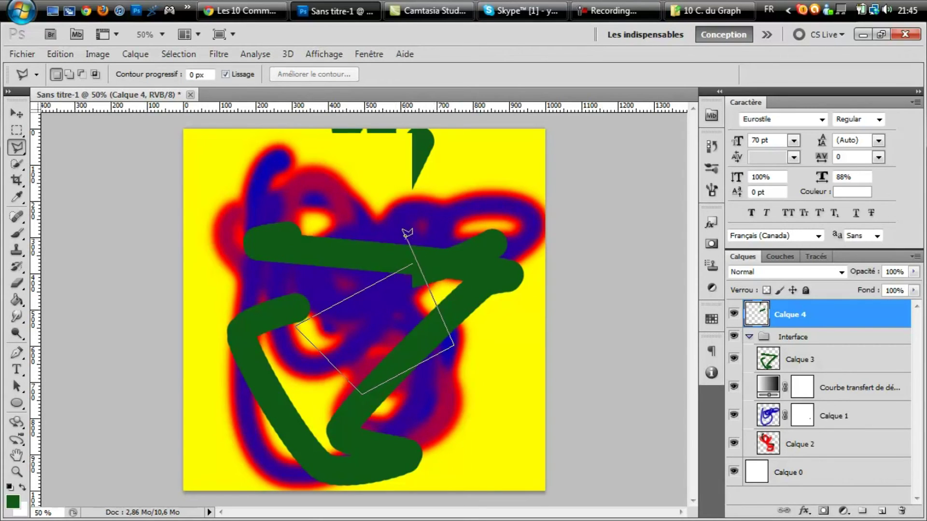
click(412, 261)
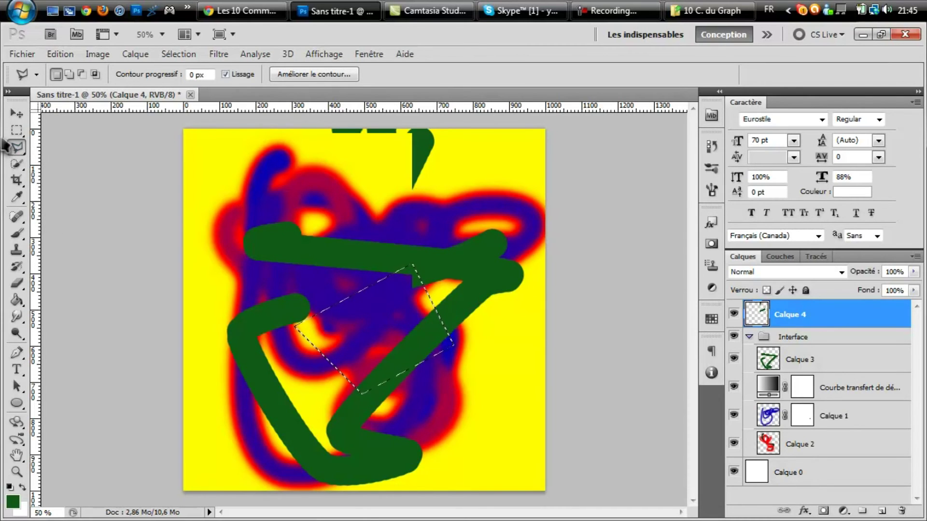
Step: Trace a Magnetic Lasso selection along the edges of the green strokes, close it and deselect it
right_click(17, 147)
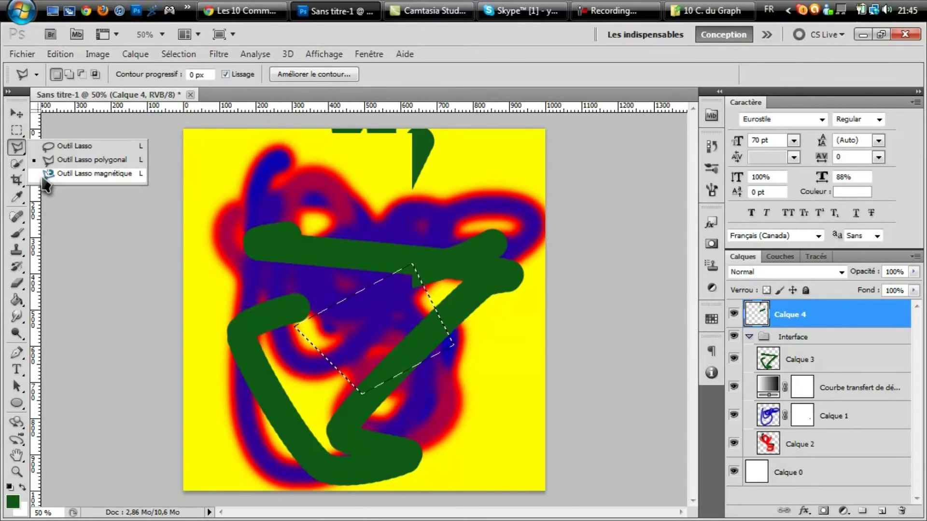
click(87, 174)
click(265, 225)
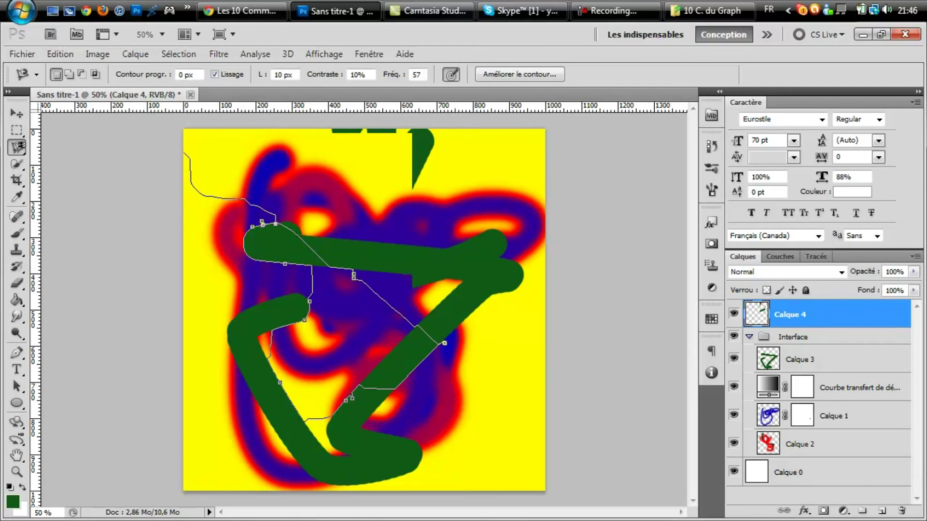
double_click(267, 216)
right_click(302, 220)
key(Escape)
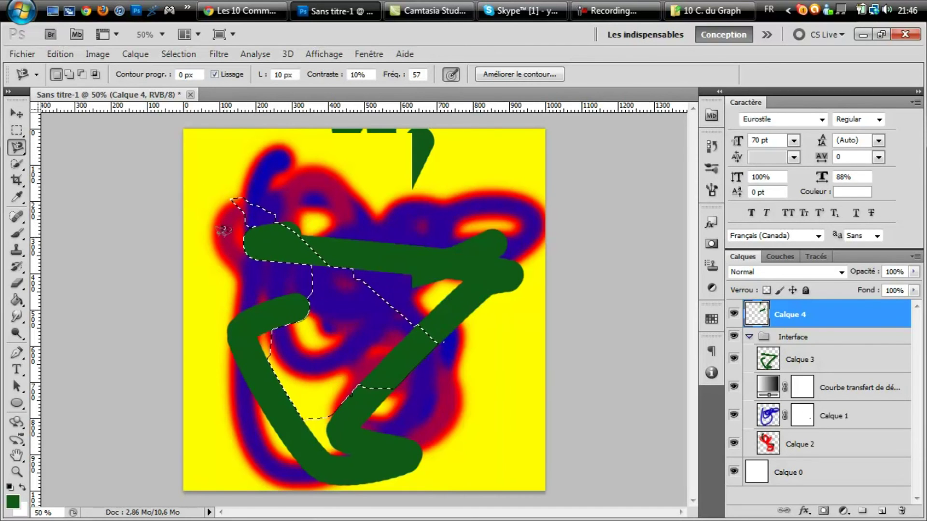
click(18, 164)
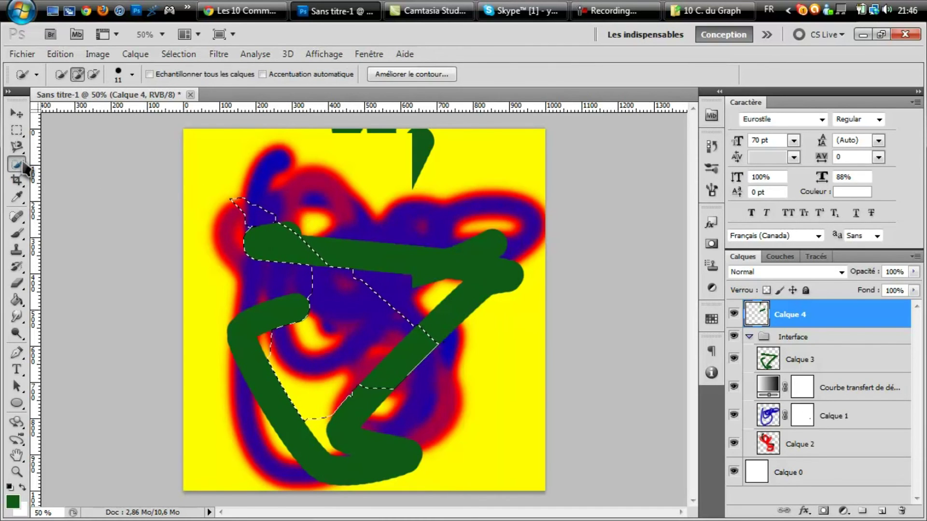
click(16, 130)
right_click(282, 251)
click(381, 259)
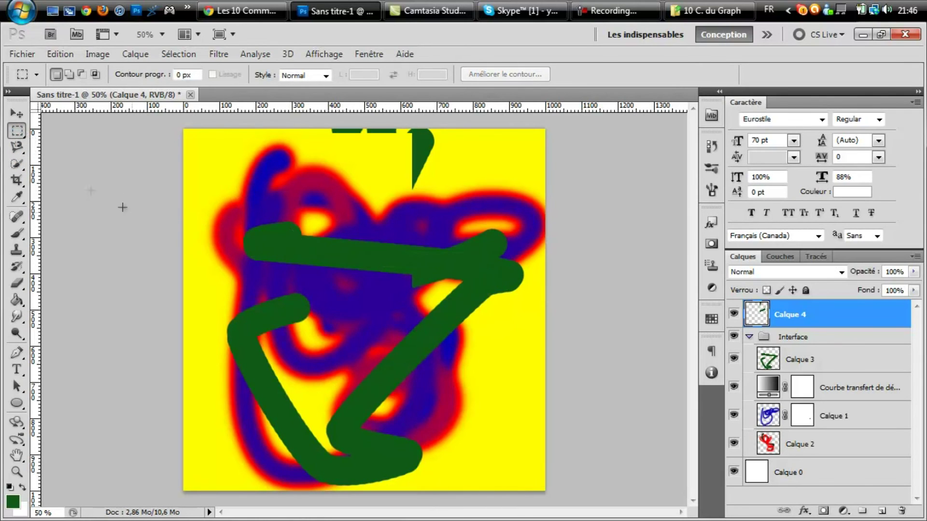
Step: Select the green wedge at the canvas's upper edge with an 11 px Quick Selection brush, and subtract the selection's lower part
click(17, 164)
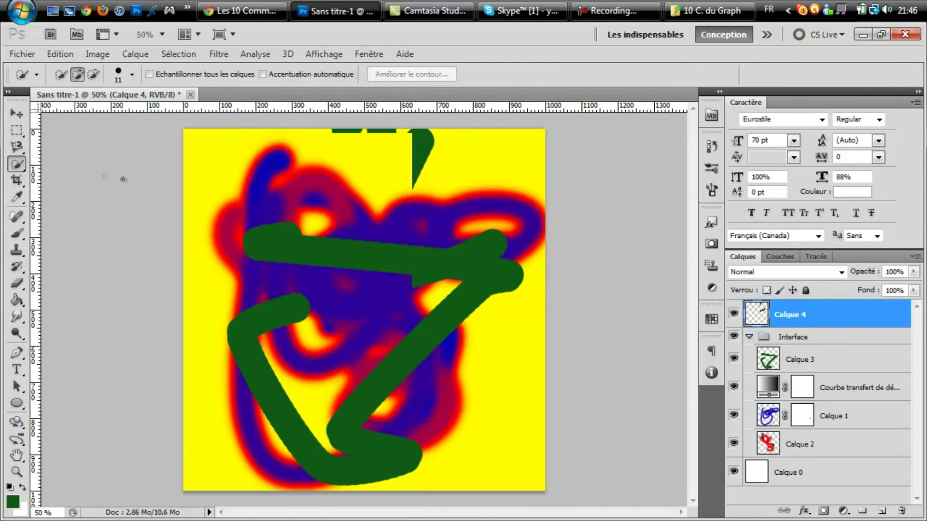
click(132, 75)
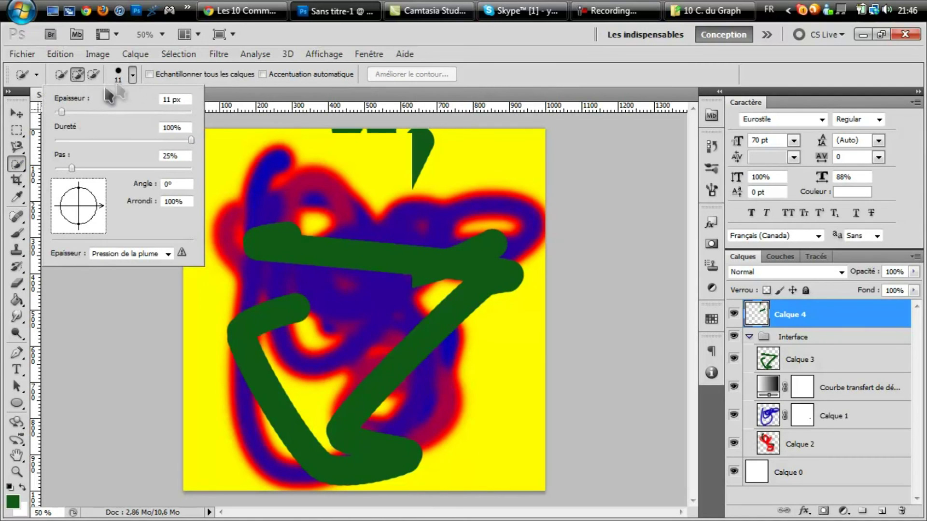
click(131, 75)
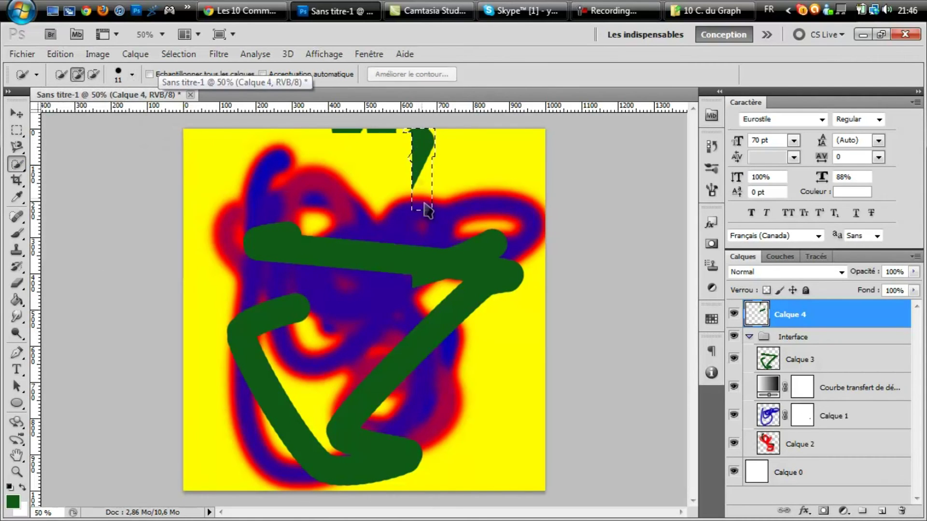
drag(427, 210, 429, 215)
key(alt)
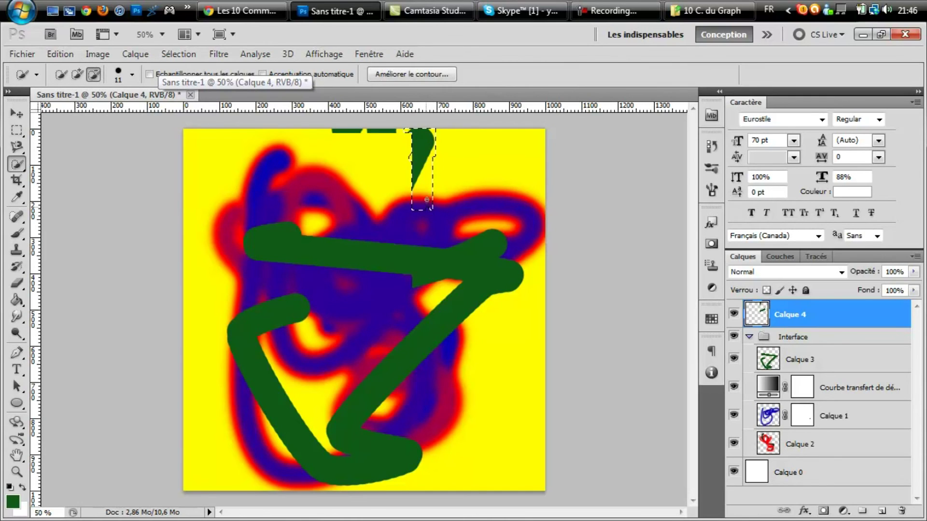
drag(427, 199, 433, 173)
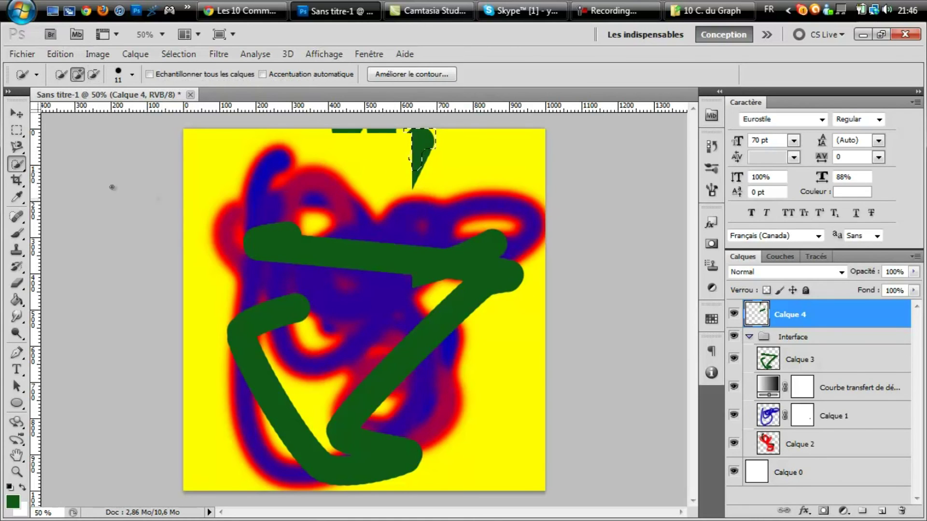
Step: Select the transparent area of Calque 4 with the Magic Wand at tolerance 32, contiguous pixels only
click(17, 165)
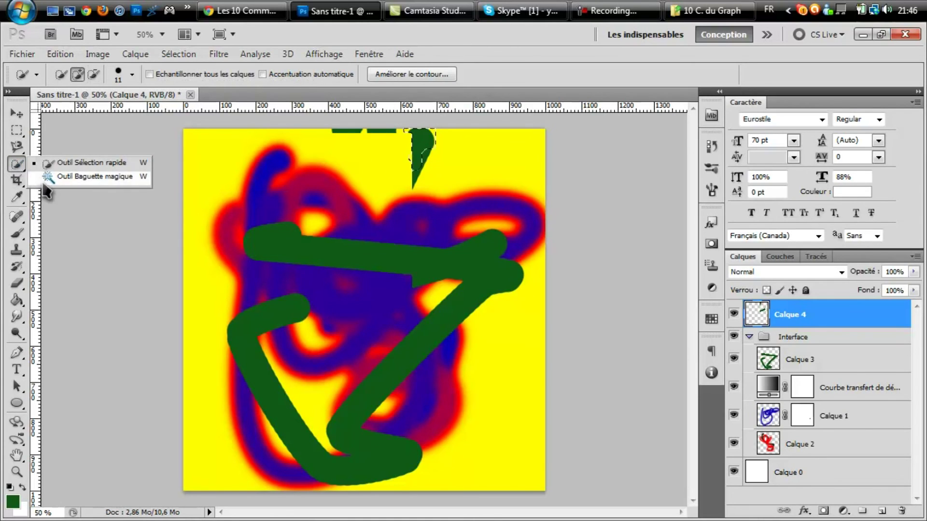
click(57, 176)
click(295, 253)
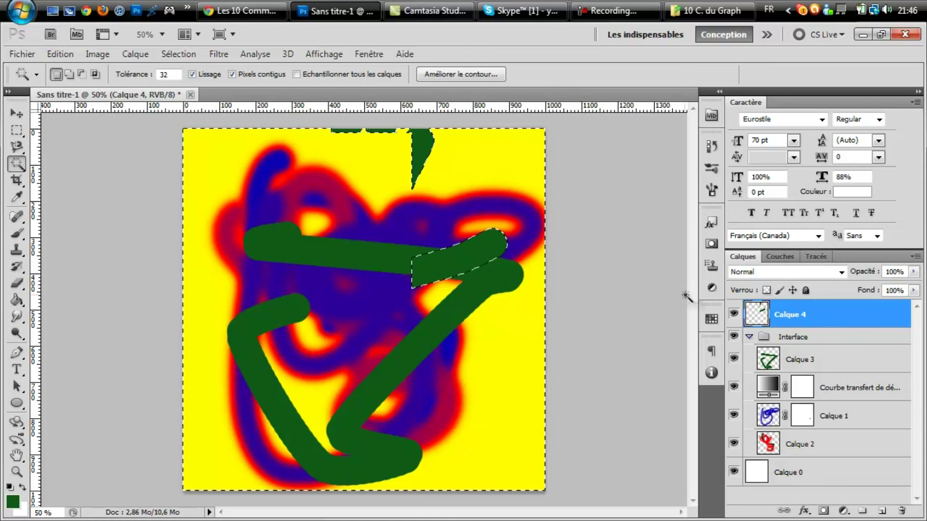
Step: Hide and show Calque 4 twice to compare it with the selection, and switch back to the Quick Selection tool
click(734, 315)
click(733, 315)
click(734, 315)
click(733, 315)
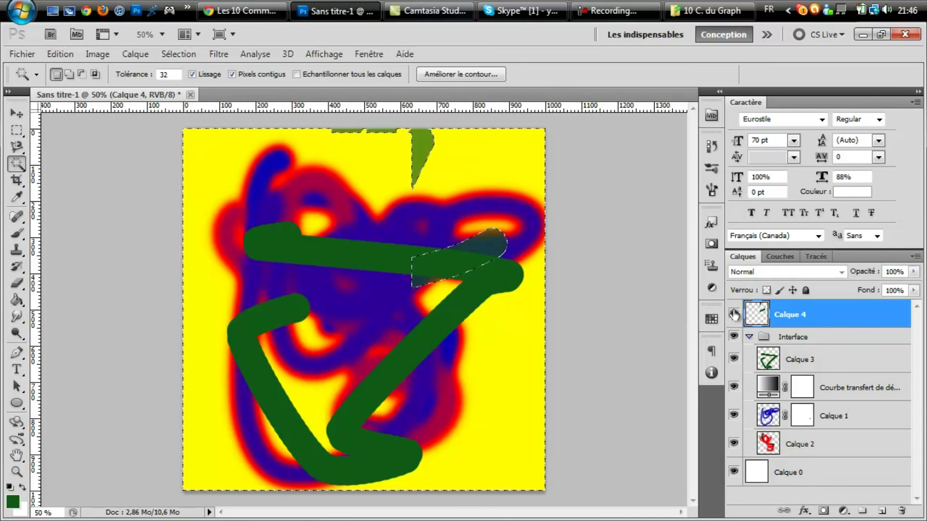
right_click(16, 164)
click(58, 163)
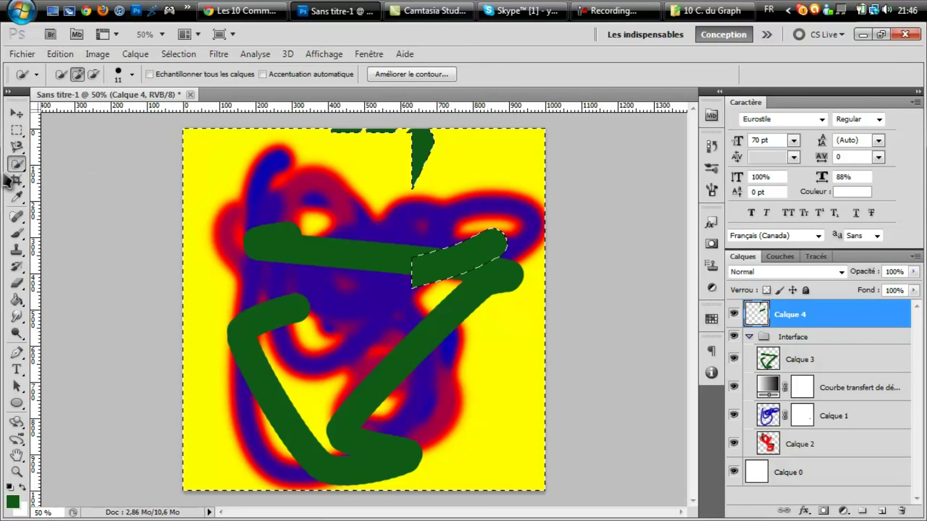
Step: Deselect the Magic Wand selection on Calque 4
right_click(209, 188)
click(226, 198)
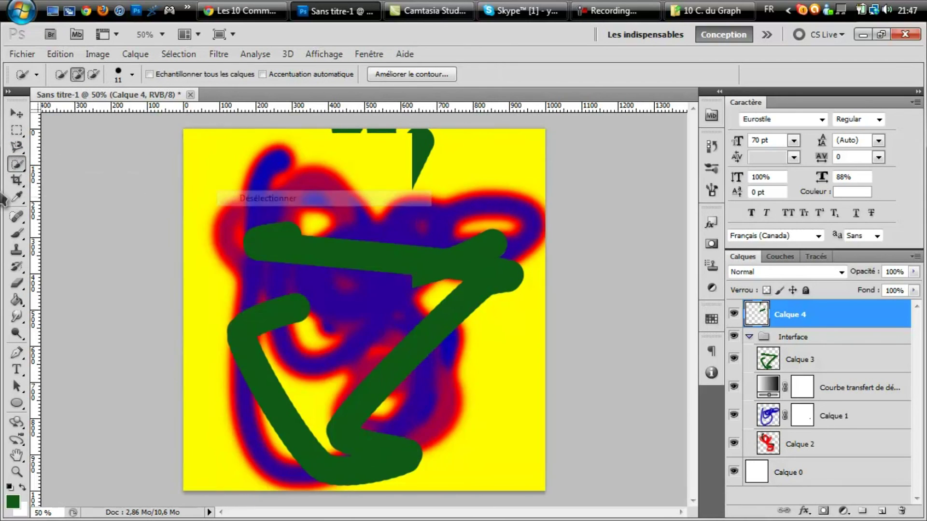
Step: Crop the canvas to a small rectangle around the upper-left end of the green stroke, and undo the crop
click(17, 181)
drag(355, 258, 395, 272)
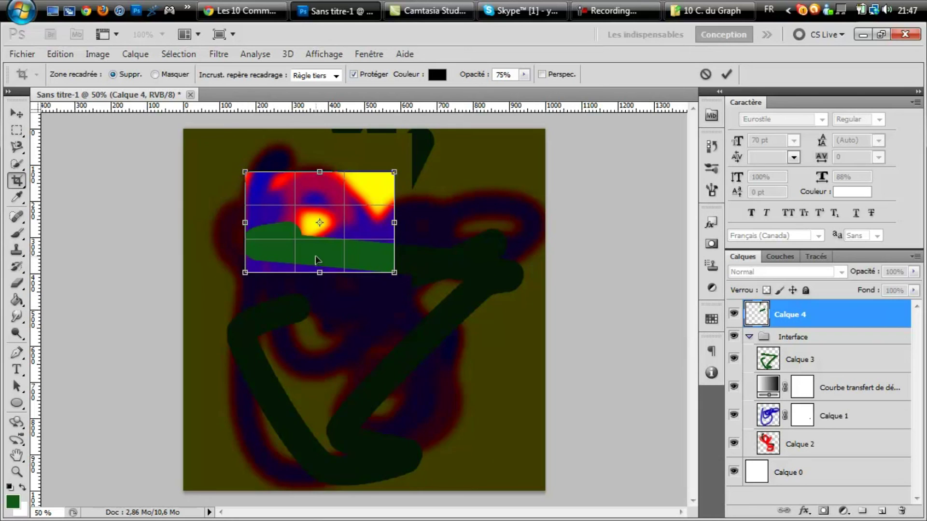
right_click(315, 260)
click(322, 269)
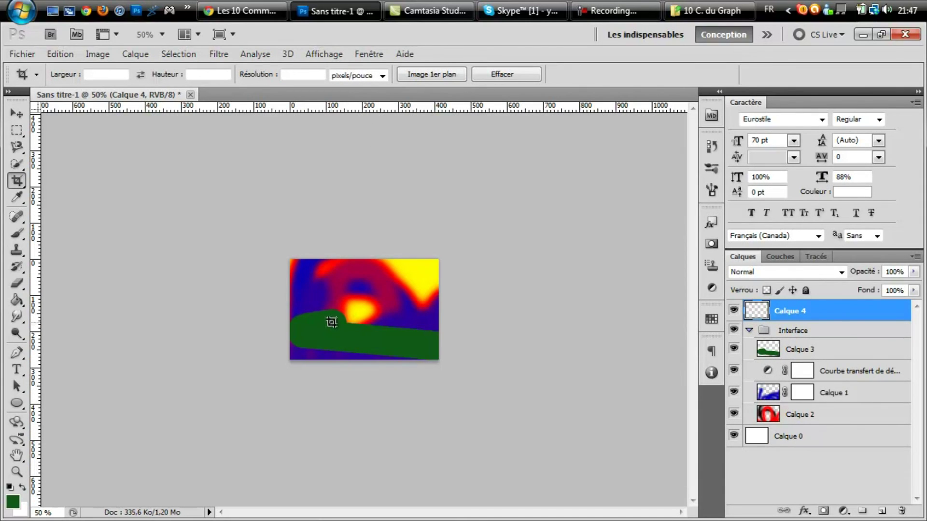
key(ctrl+z)
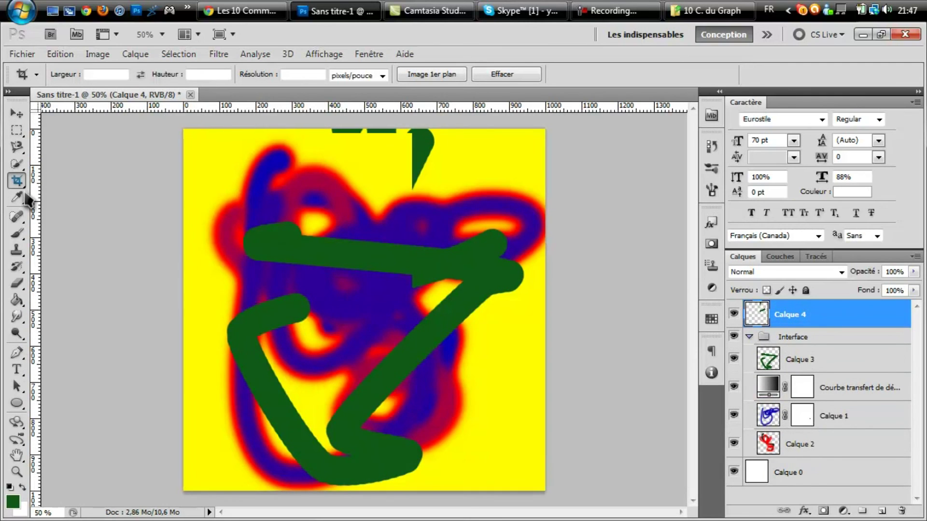
click(22, 183)
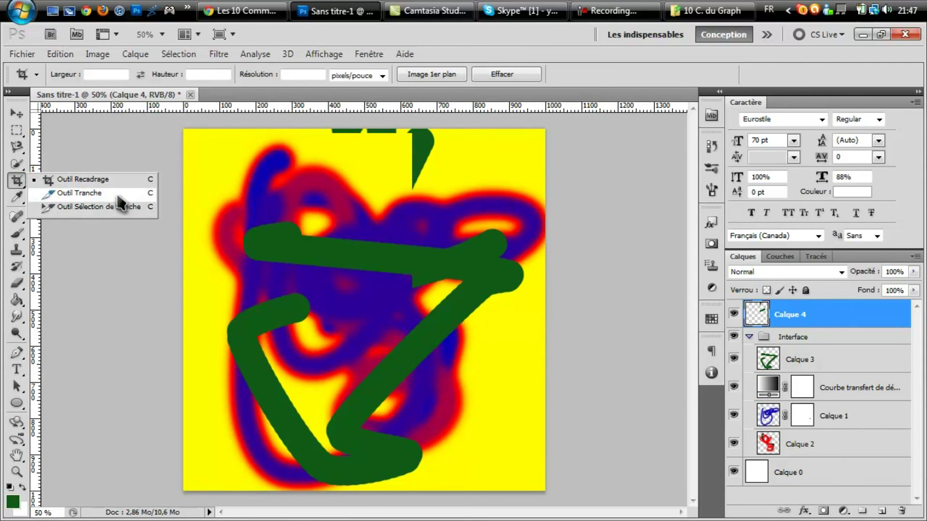
click(22, 187)
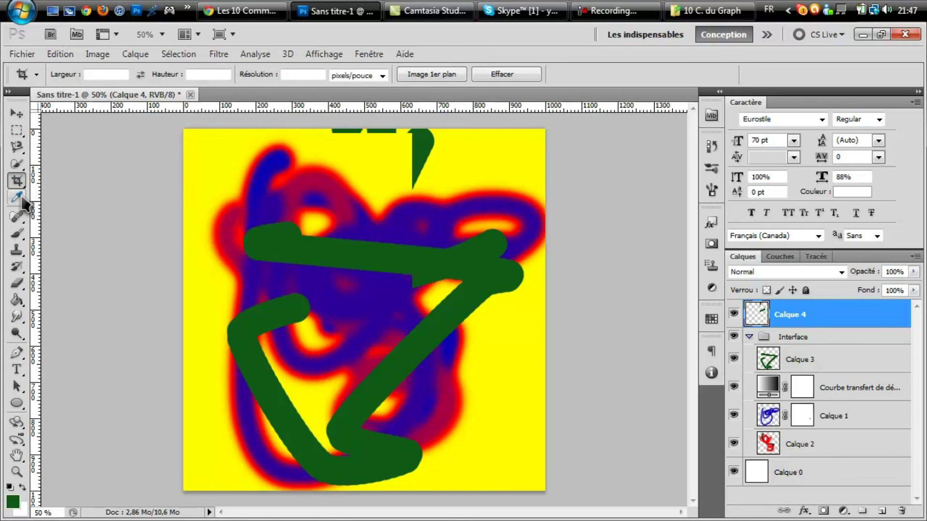
Step: Sample the purple of the painted strokes as the foreground colour with the Eyedropper, using a point sample of all layers
click(18, 198)
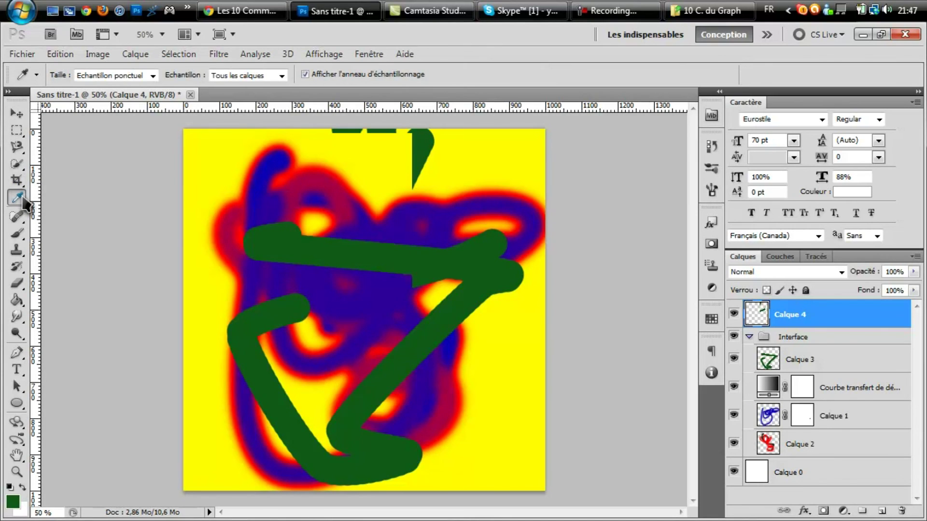
click(303, 236)
drag(302, 236, 405, 224)
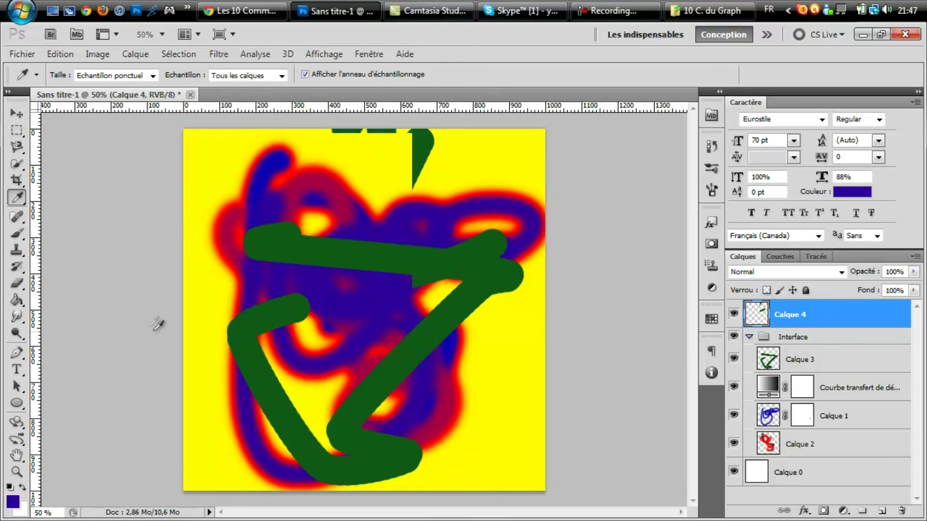
right_click(29, 199)
key(Escape)
Step: Set the foreground colour to the canvas's yellow (fffc00) and the background colour to the stroke's green (0f5b16), sampling both from the image
click(13, 503)
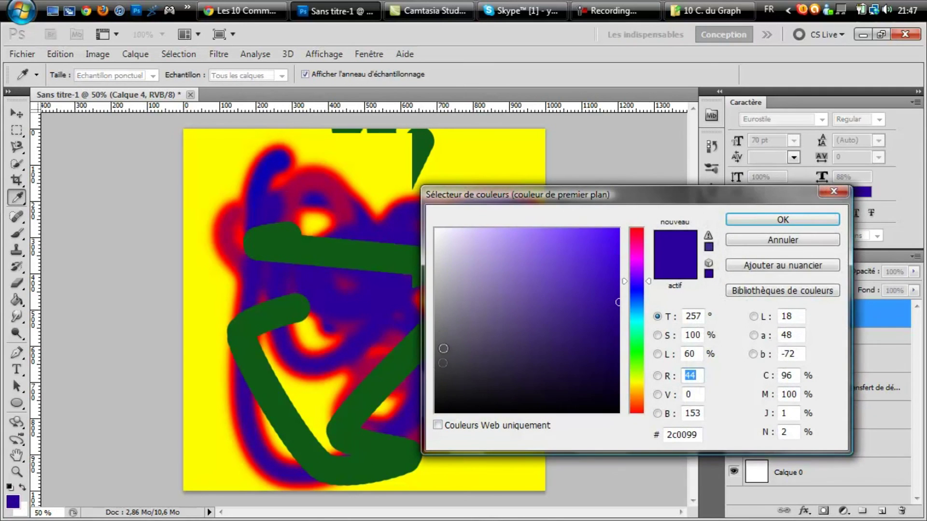
click(366, 168)
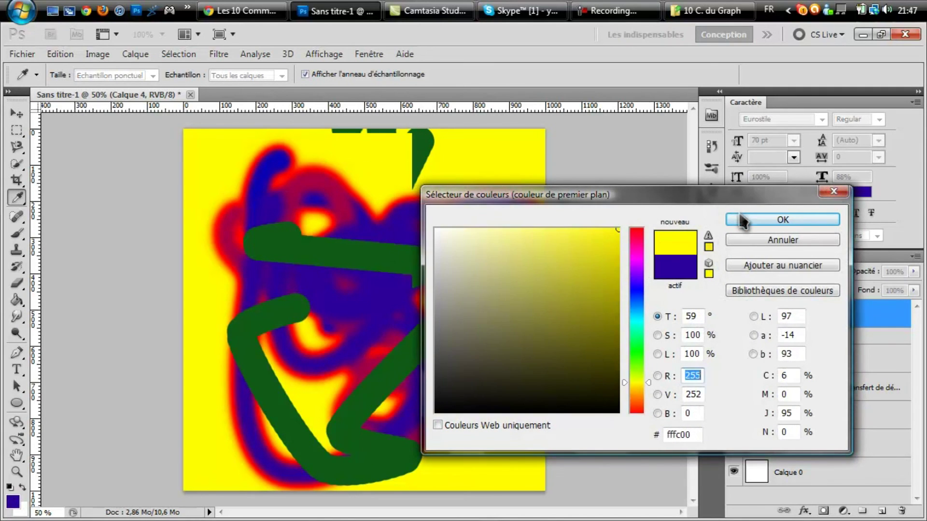
click(739, 218)
click(24, 513)
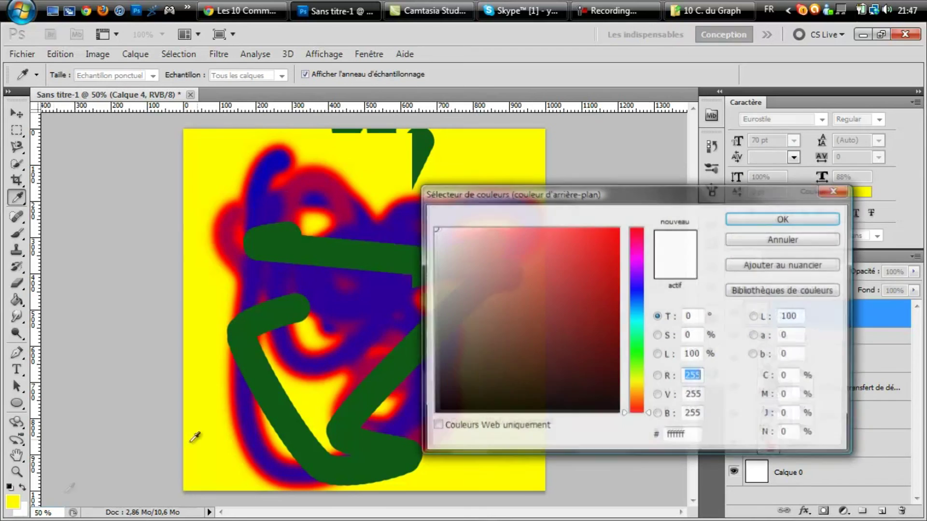
click(365, 249)
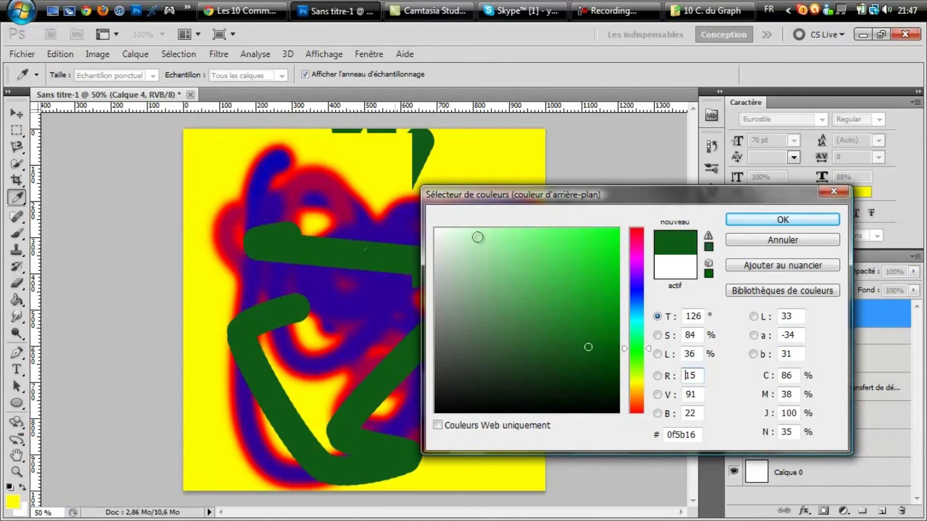
click(815, 219)
Step: Swap the foreground and background colours back and forth four times
click(22, 487)
click(22, 488)
click(22, 487)
click(21, 488)
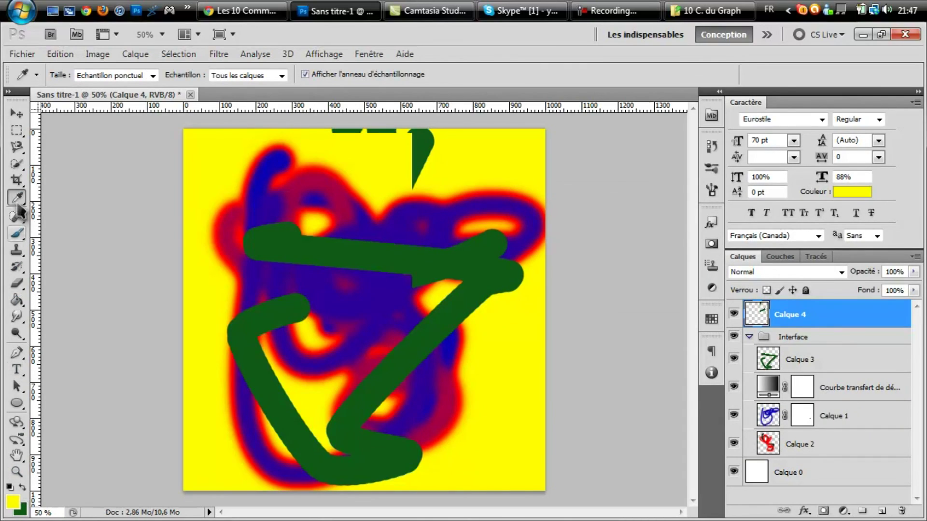